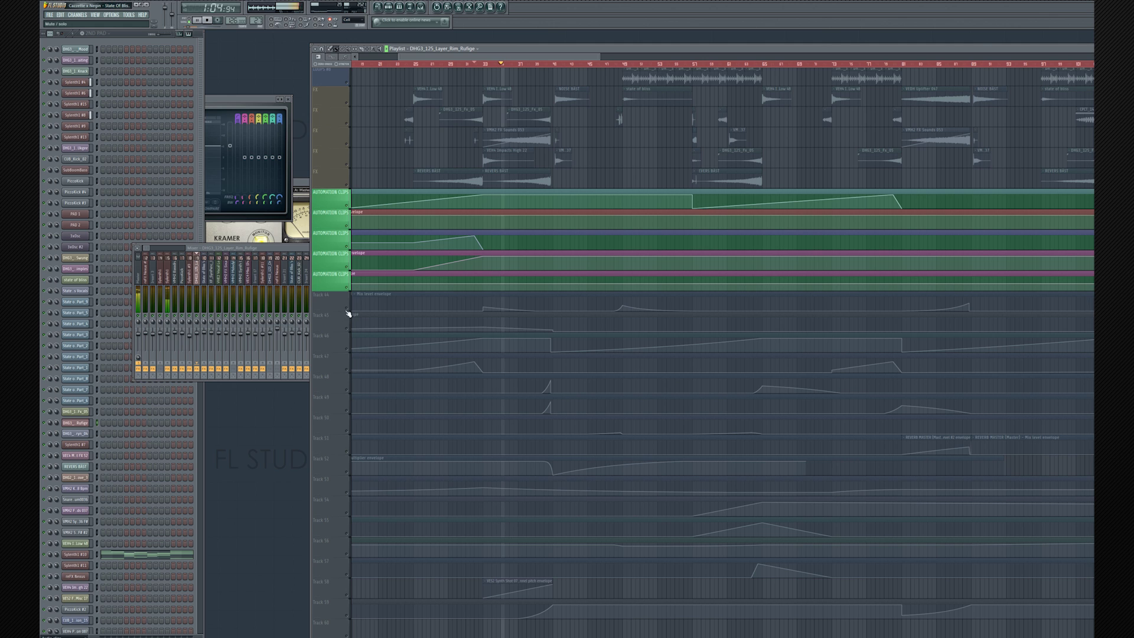
# - Unmute the automation tracks one after another from Track 45 down to Track 58
pyautogui.click(347, 328)
pyautogui.click(347, 349)
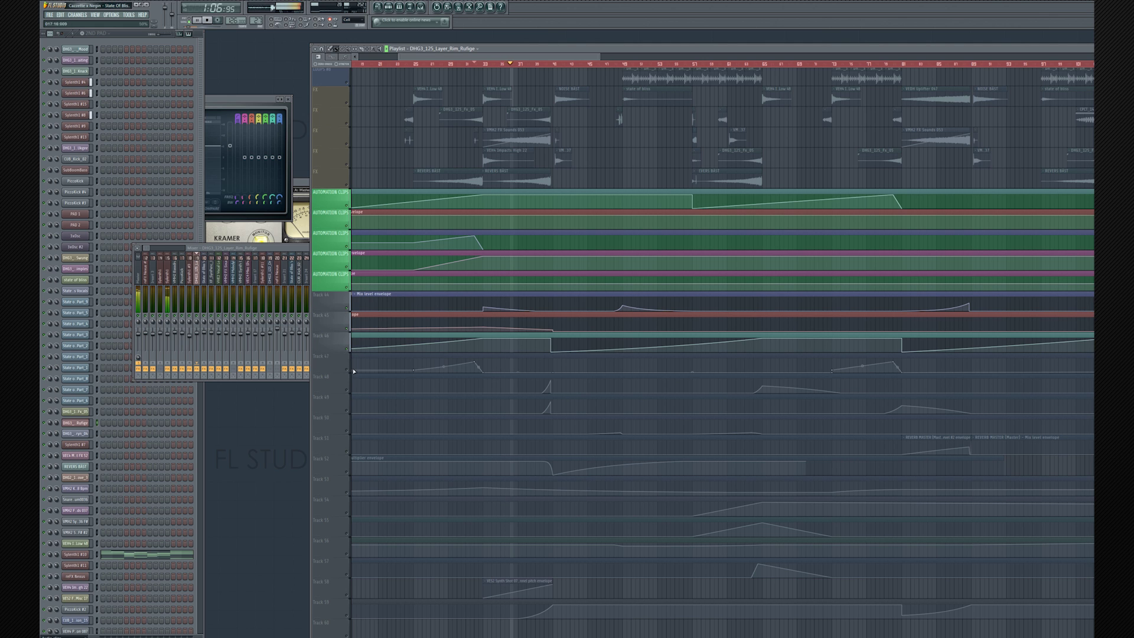
pyautogui.click(347, 370)
pyautogui.click(346, 391)
pyautogui.click(347, 411)
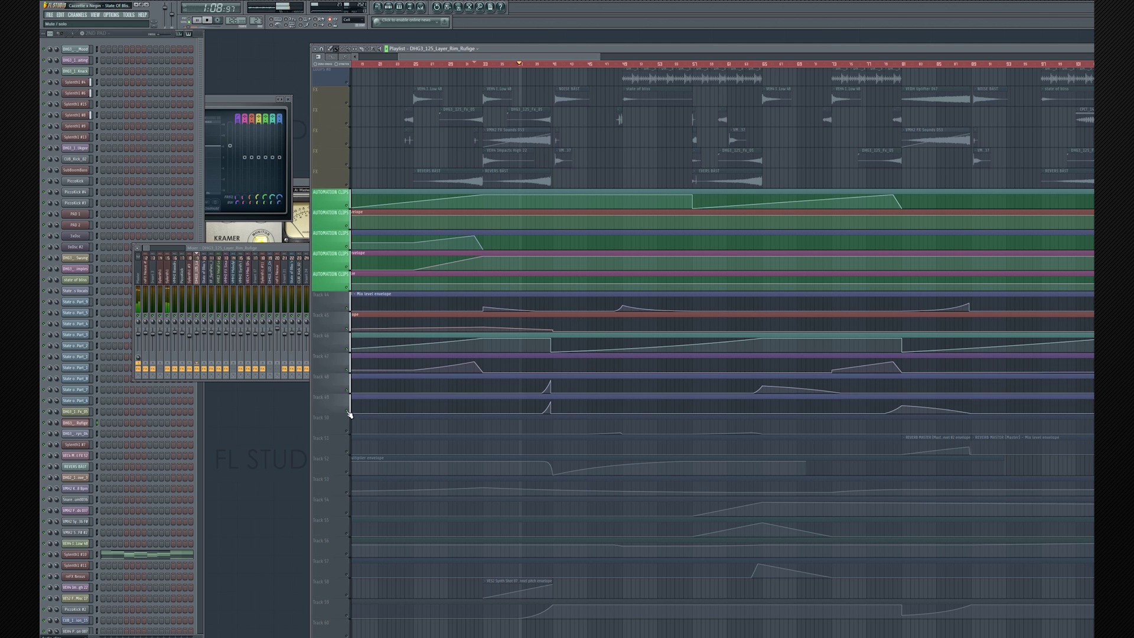
pyautogui.click(347, 432)
pyautogui.click(346, 453)
pyautogui.click(347, 473)
pyautogui.click(347, 492)
pyautogui.click(347, 514)
pyautogui.click(347, 535)
pyautogui.click(348, 558)
pyautogui.click(347, 578)
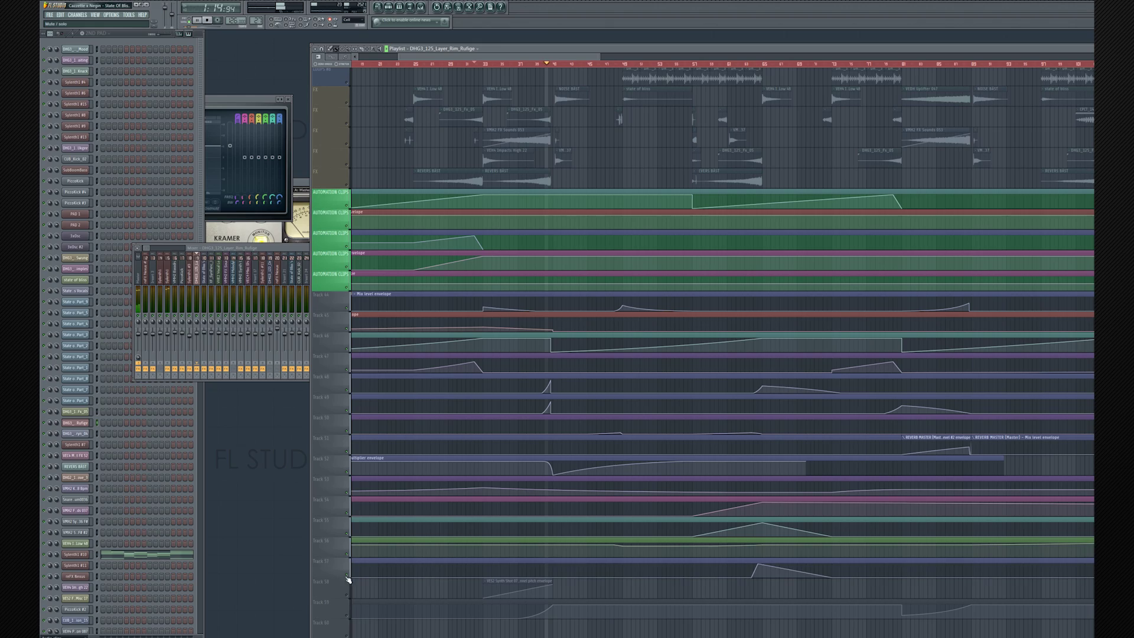
pyautogui.click(346, 599)
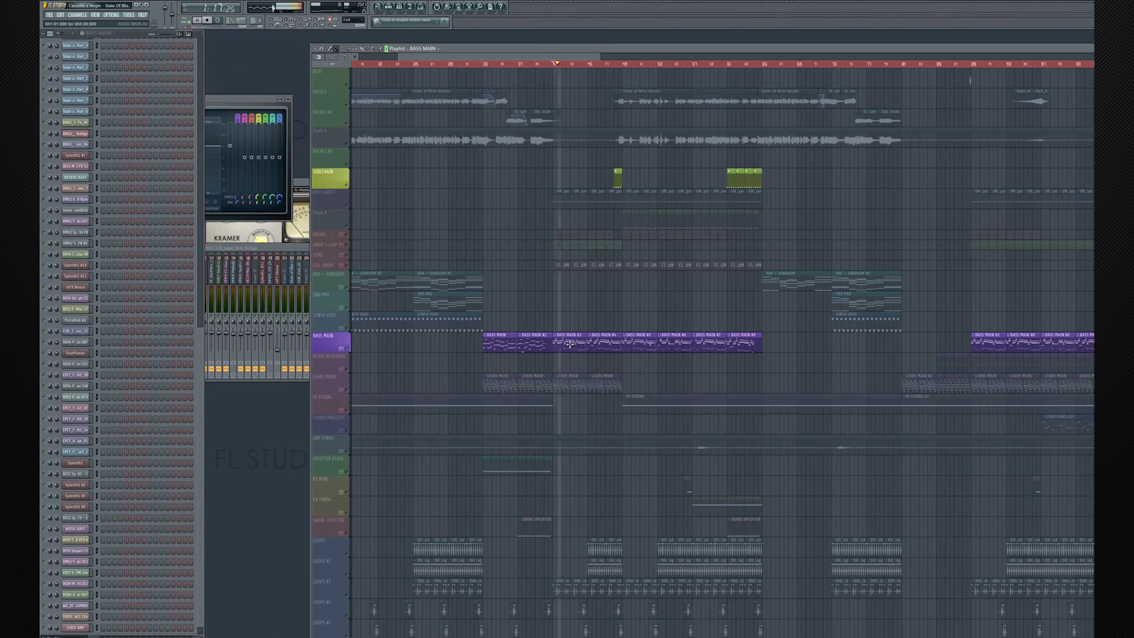
# - Open the BASS MAIN #3 pattern, look through its channels, and play it back briefly
pyautogui.doubleClick(569, 345)
pyautogui.press('F7')
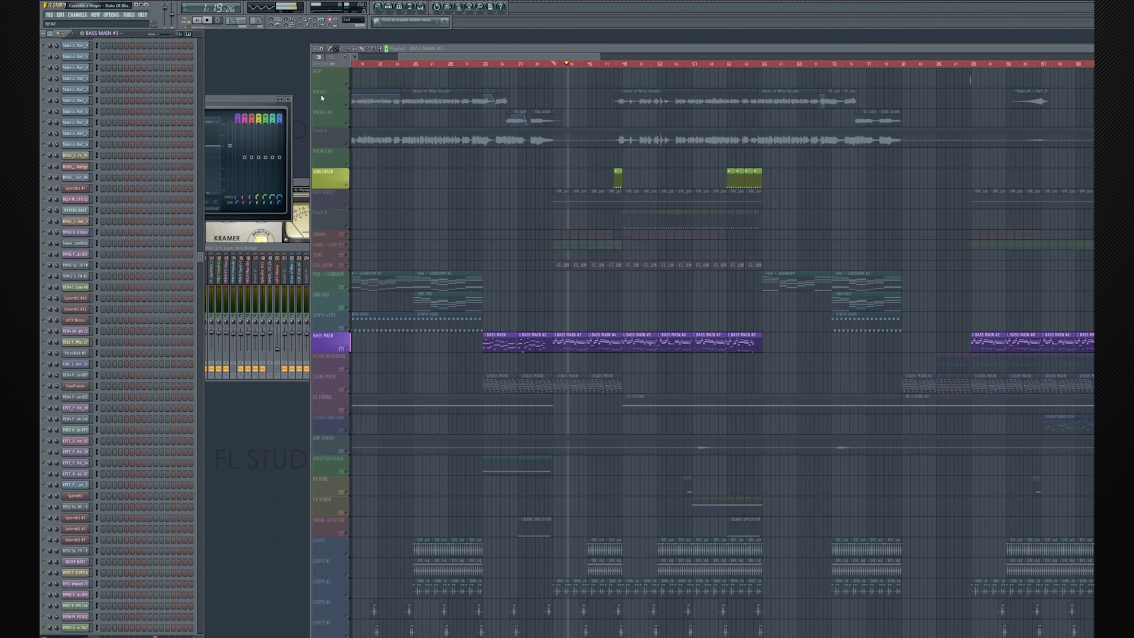
pyautogui.scroll(-8, 202, 244)
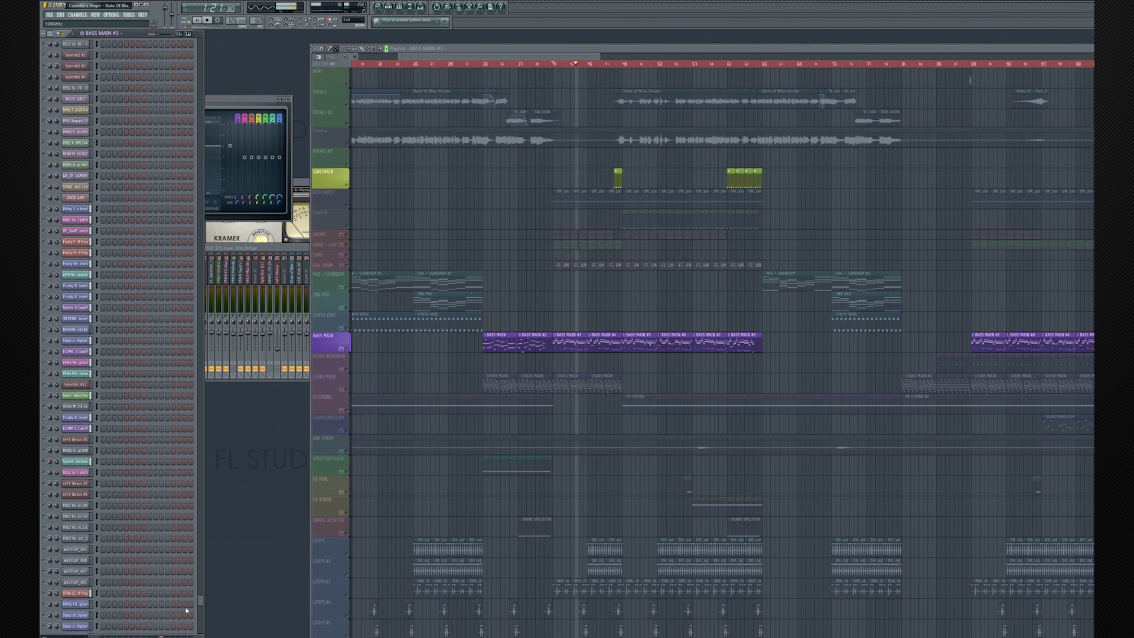
pyautogui.scroll(15, 174, 98)
pyautogui.press('space')
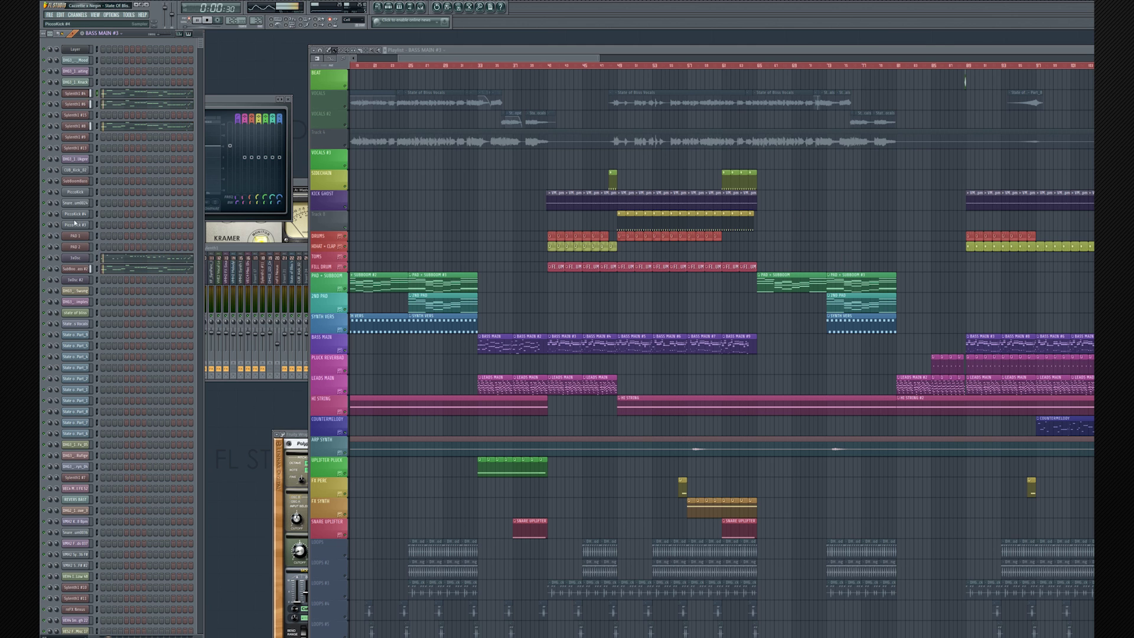
pyautogui.press('space')
# - Inspect the SubBoomBass instrument in BASS MAIN #3 and play the pattern while isolating its layers
pyautogui.click(83, 272)
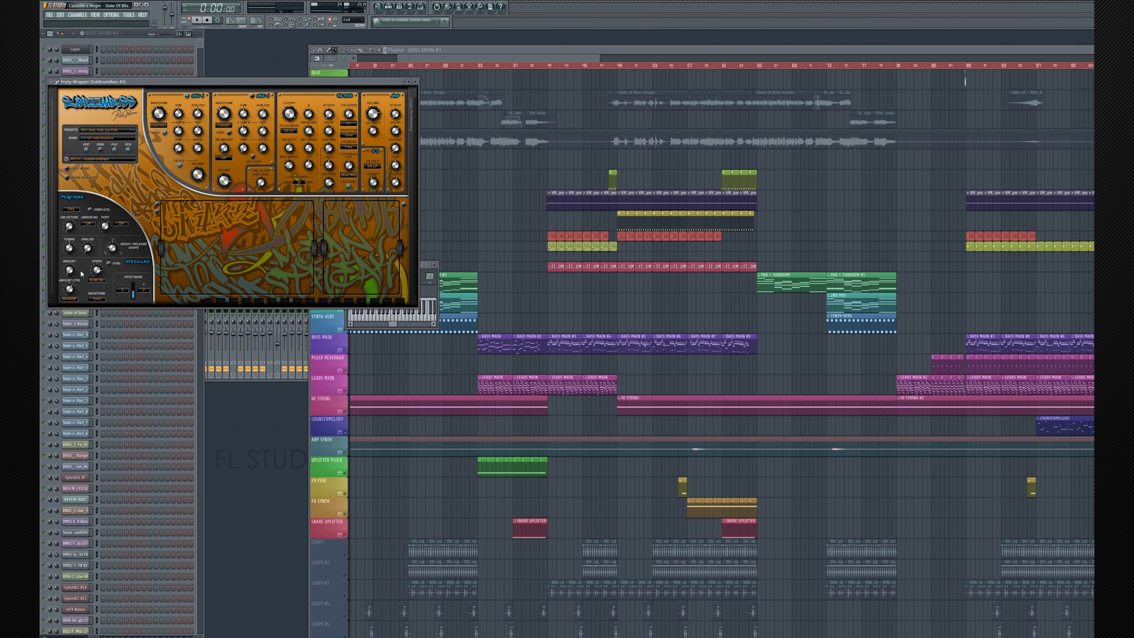
pyautogui.moveTo(251, 87); pyautogui.dragTo(324, 96)
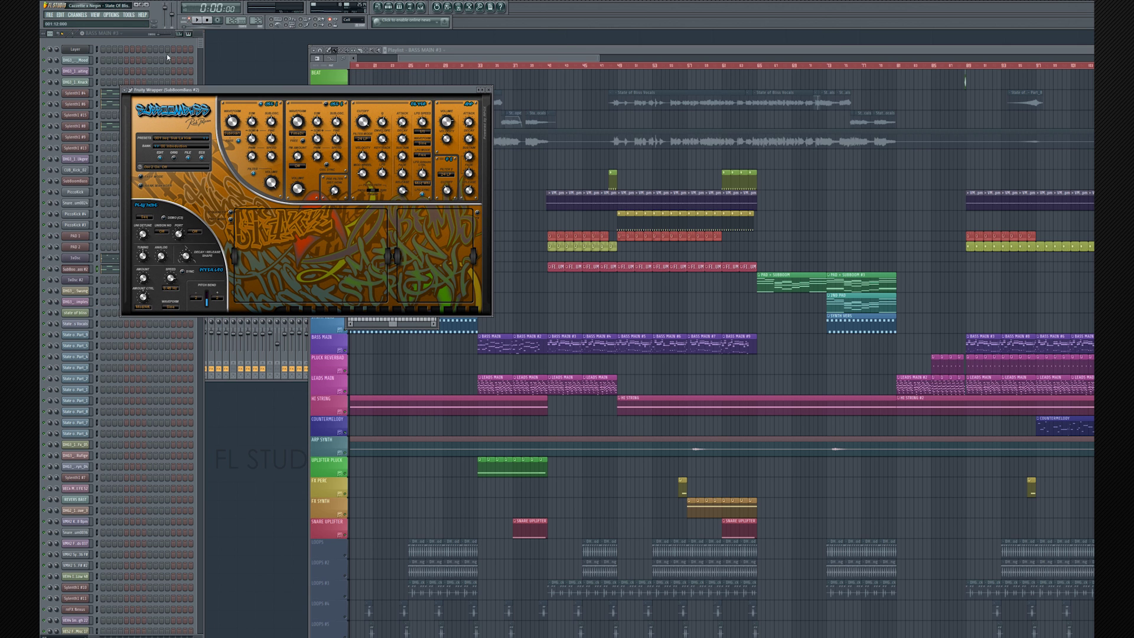
pyautogui.click(49, 128)
pyautogui.press('space')
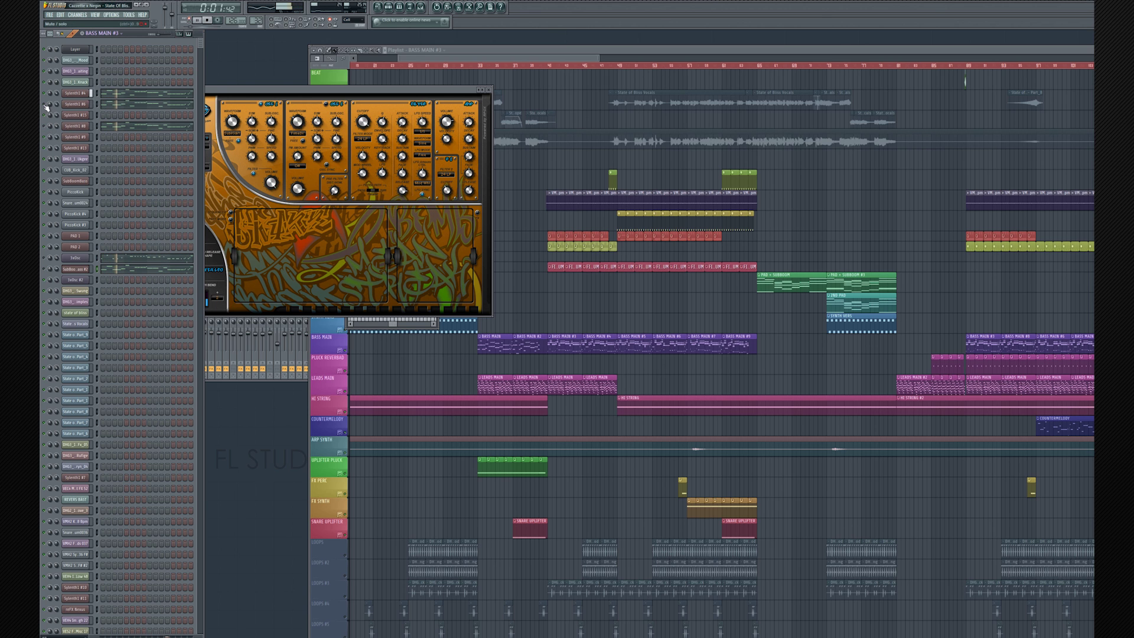
# - Examine the Sylenth1 instruments behind the bass pattern, checking their presets and filters while listening to each layer
pyautogui.click(81, 94)
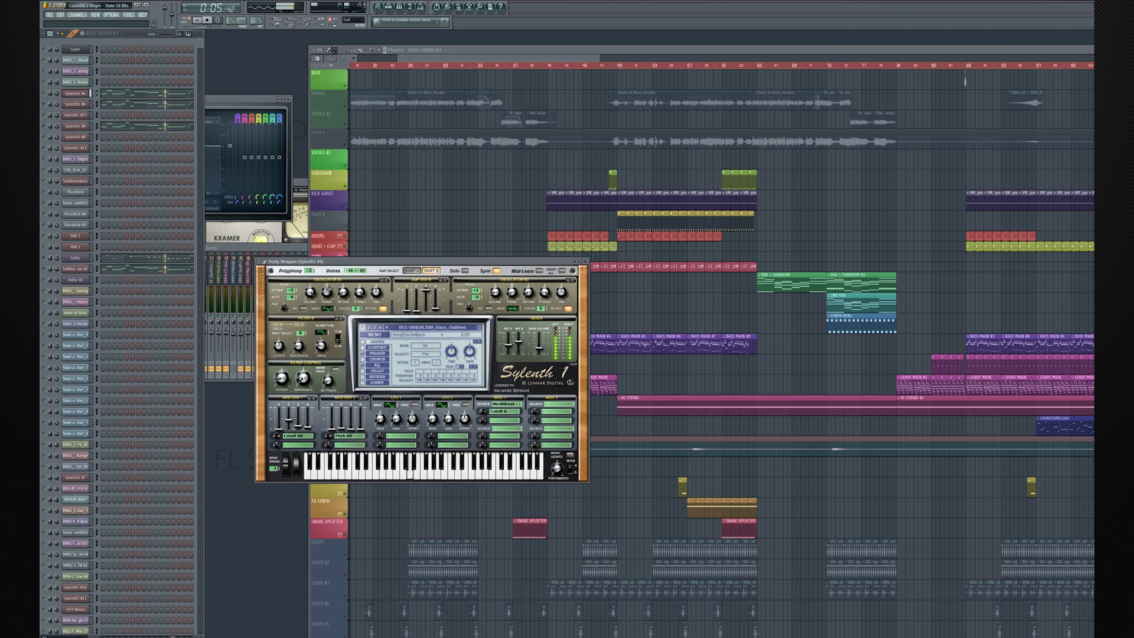
pyautogui.moveTo(278, 346); pyautogui.dragTo(282, 357)
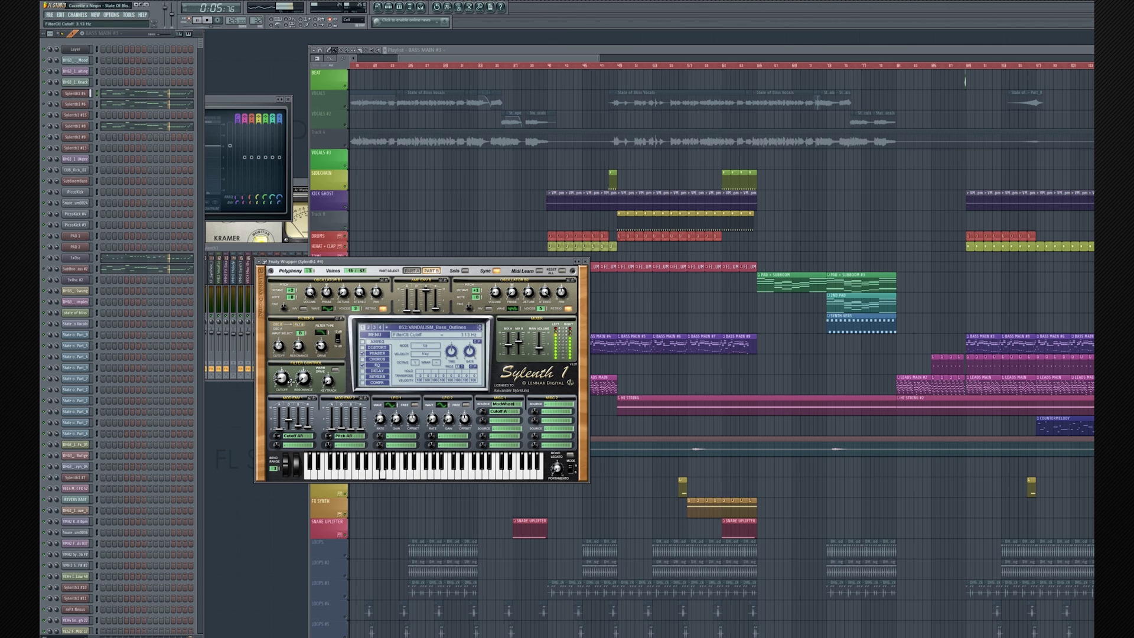
pyautogui.click(44, 105)
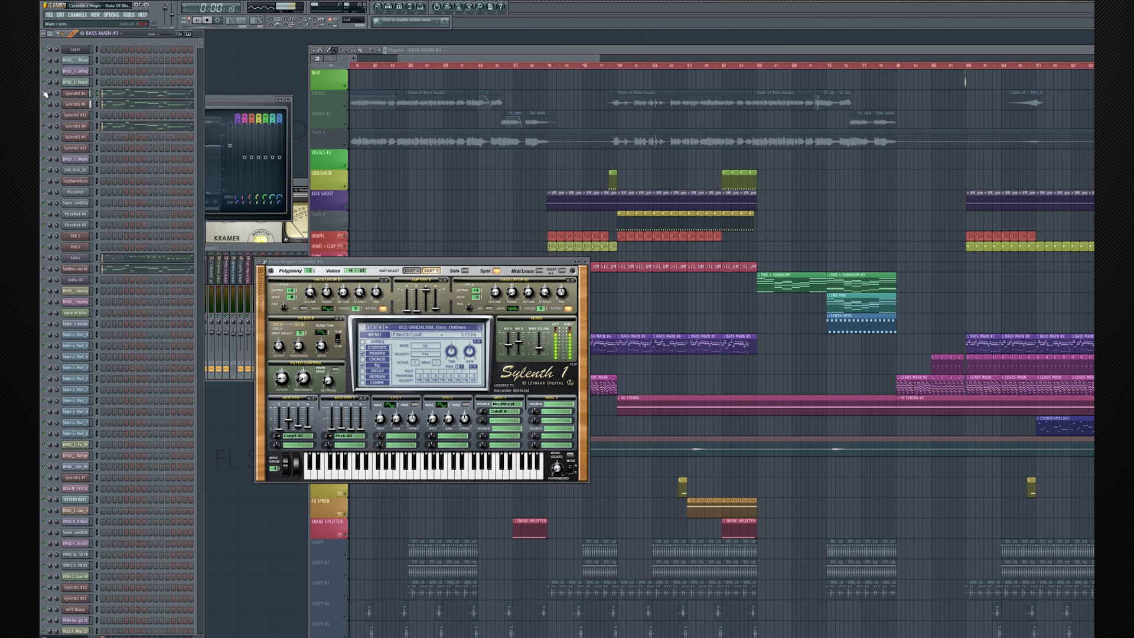
pyautogui.click(75, 105)
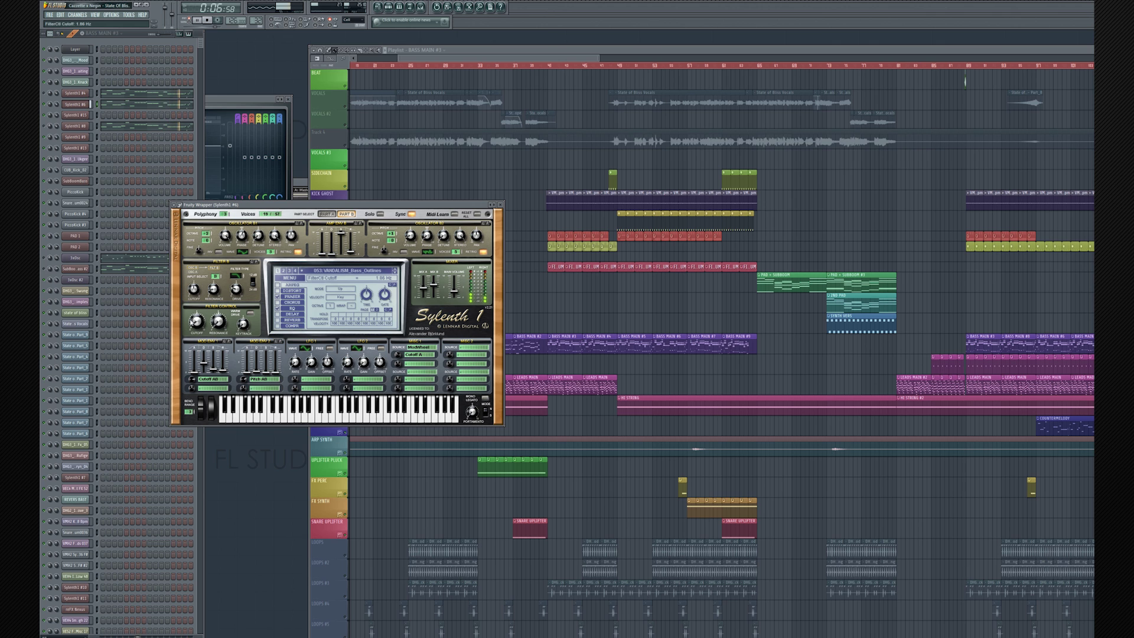
pyautogui.click(79, 126)
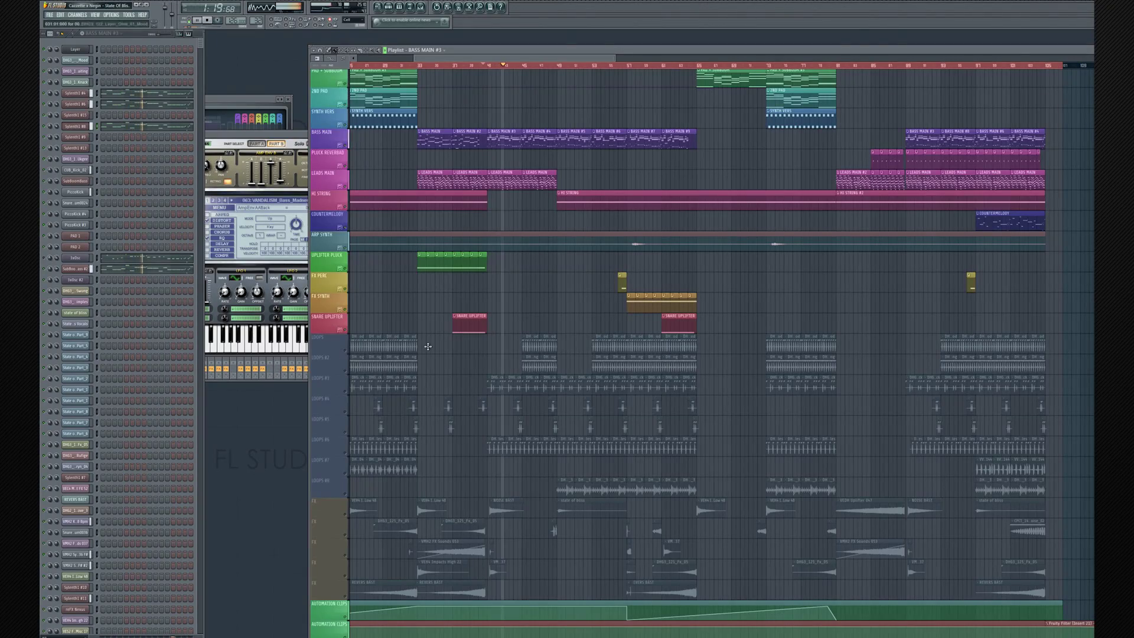
# - Review the LEADS MAIN pattern's notes and inspect the VVE2 Vocal Shots samples used in its channels
pyautogui.scroll(4, 508, 346)
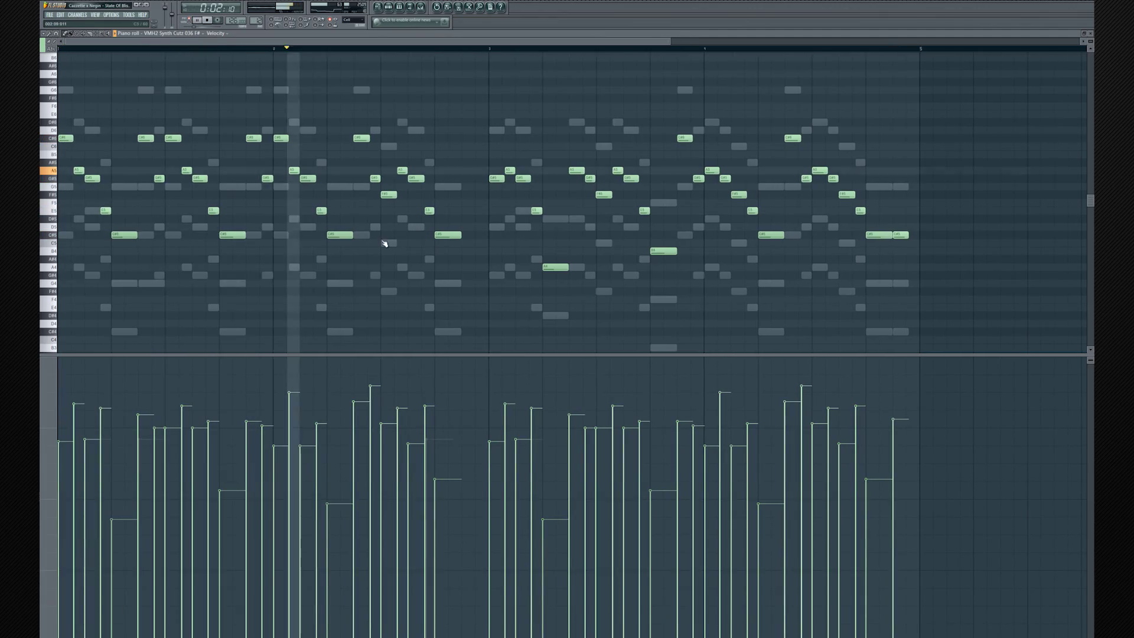
pyautogui.scroll(-2, 390, 242)
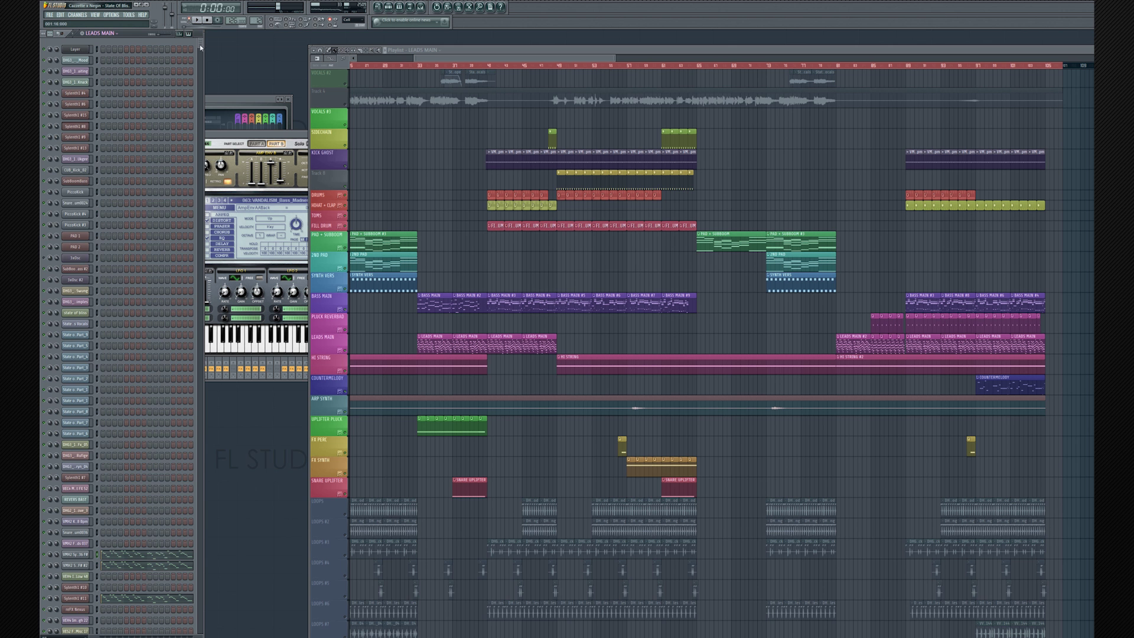
pyautogui.moveTo(201, 48); pyautogui.dragTo(203, 636)
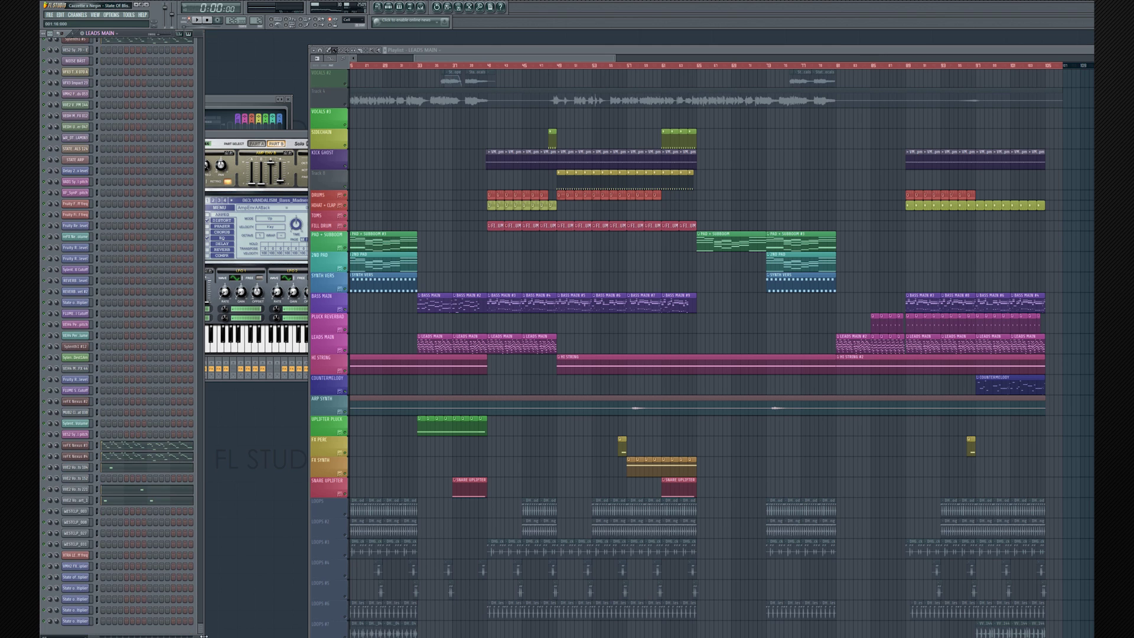
pyautogui.click(70, 470)
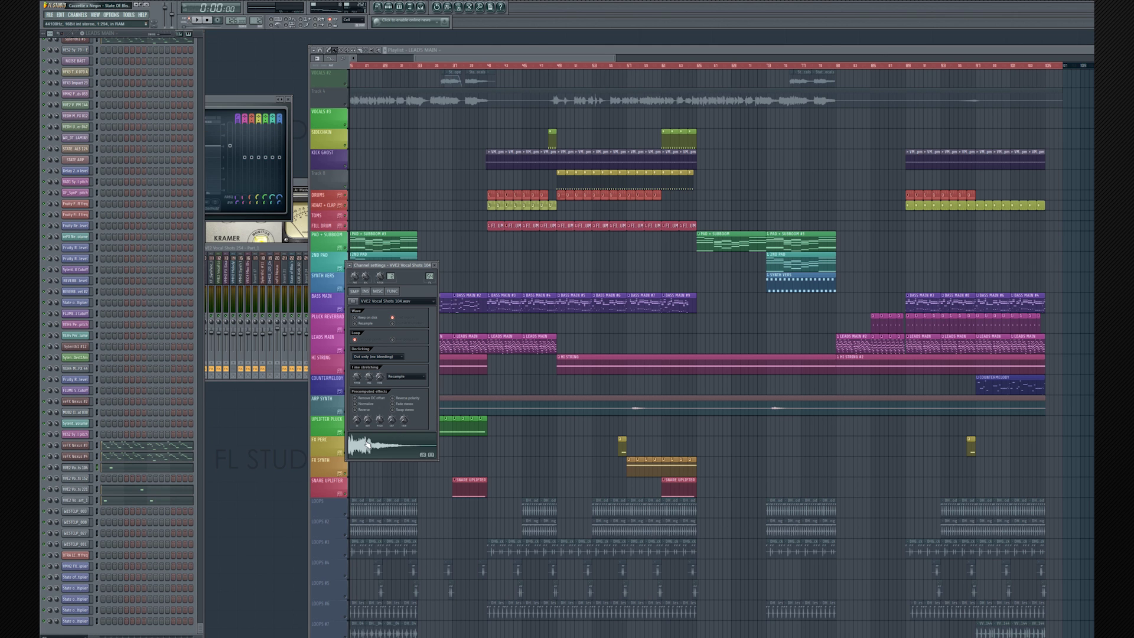
pyautogui.click(83, 489)
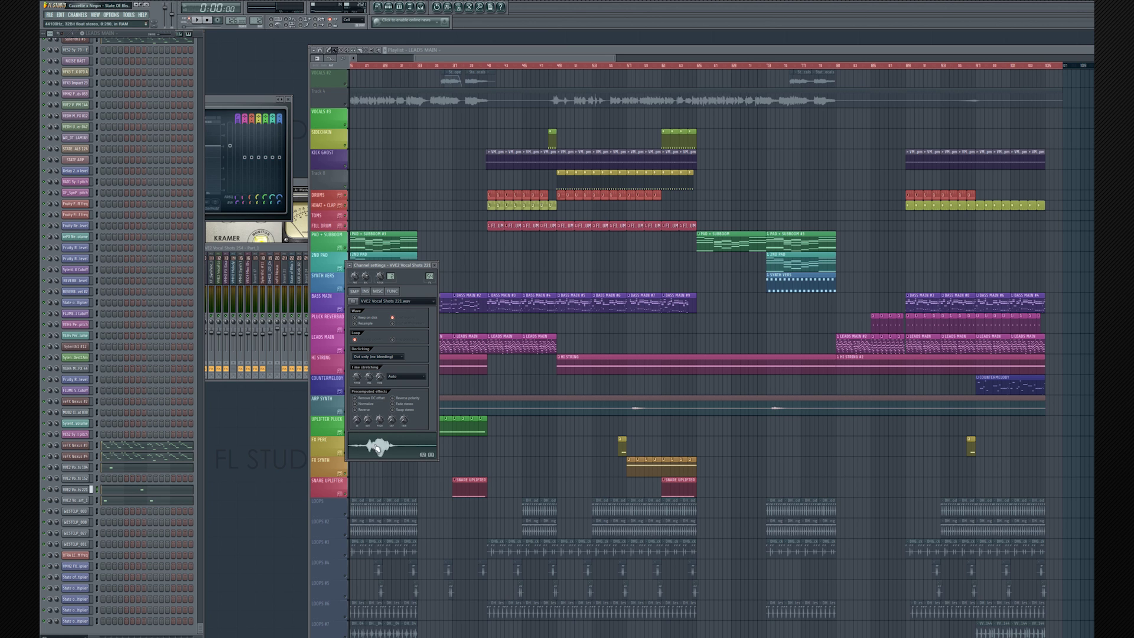
pyautogui.click(85, 500)
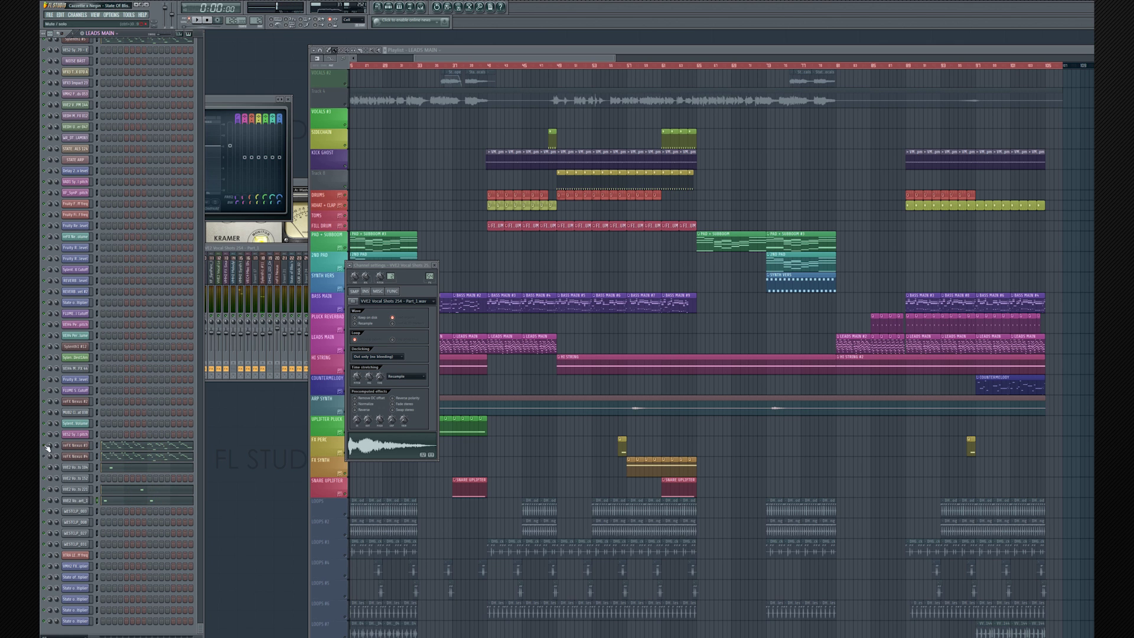
# - Look through the remaining channels of the LEADS MAIN pattern and play the lead layers
pyautogui.scroll(10, 48, 448)
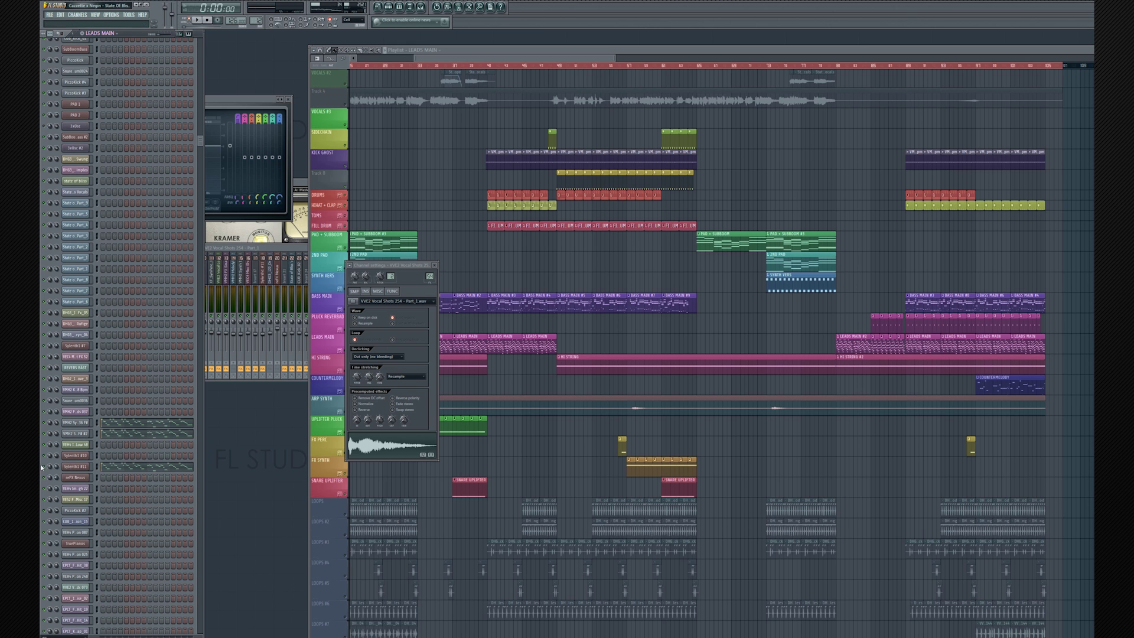
pyautogui.scroll(4, 48, 437)
pyautogui.scroll(-8, 74, 433)
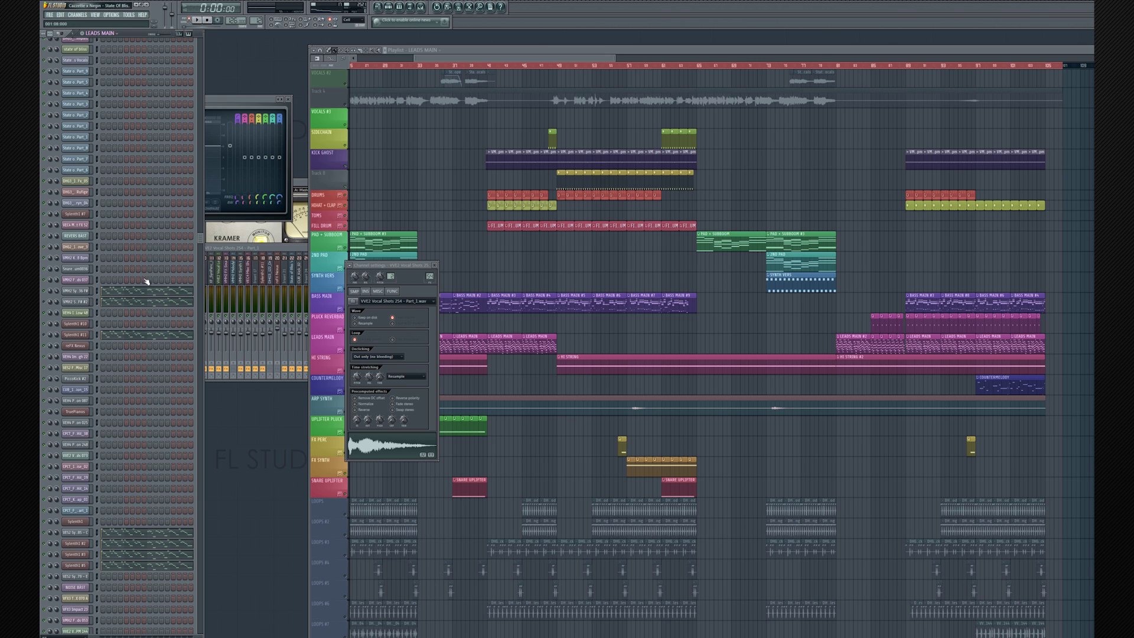
pyautogui.scroll(-1, 135, 289)
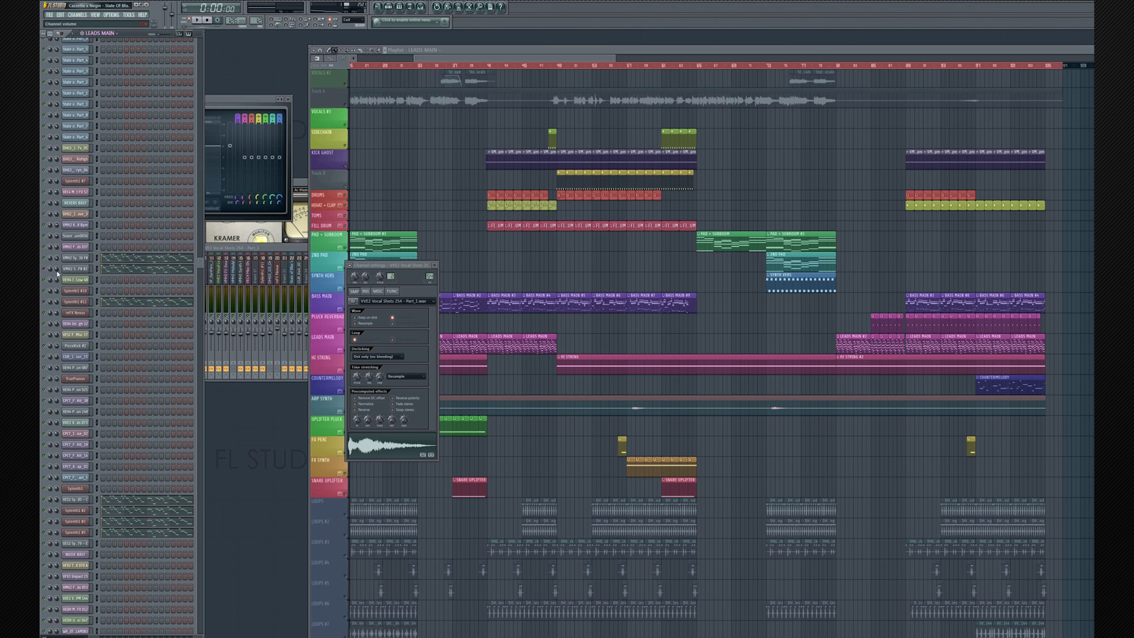
pyautogui.press('space')
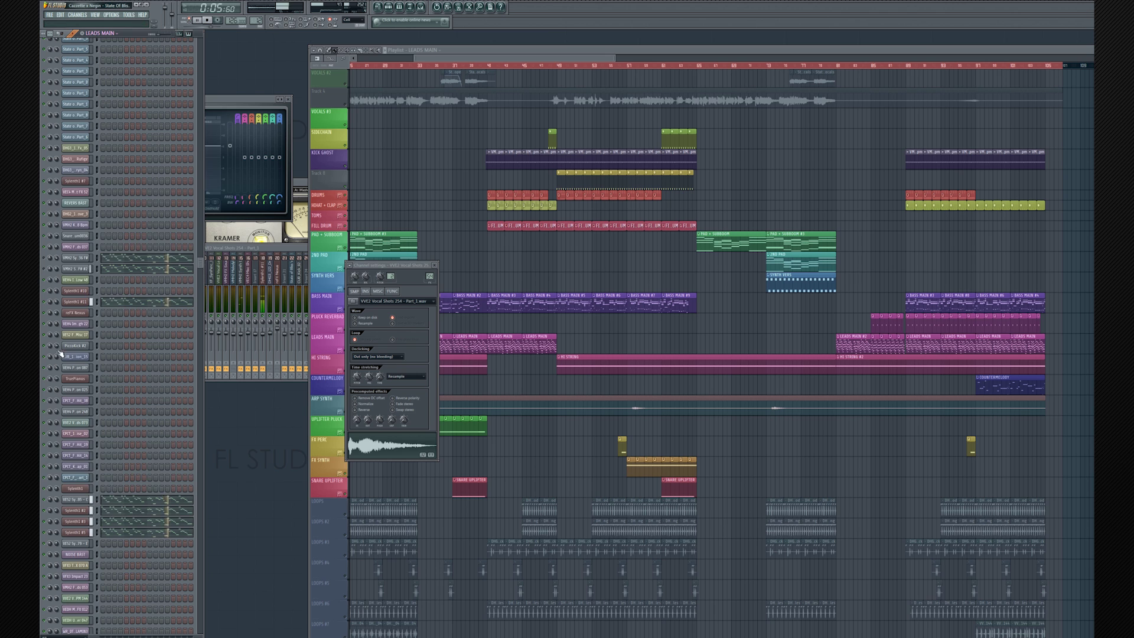
pyautogui.scroll(-2, 47, 438)
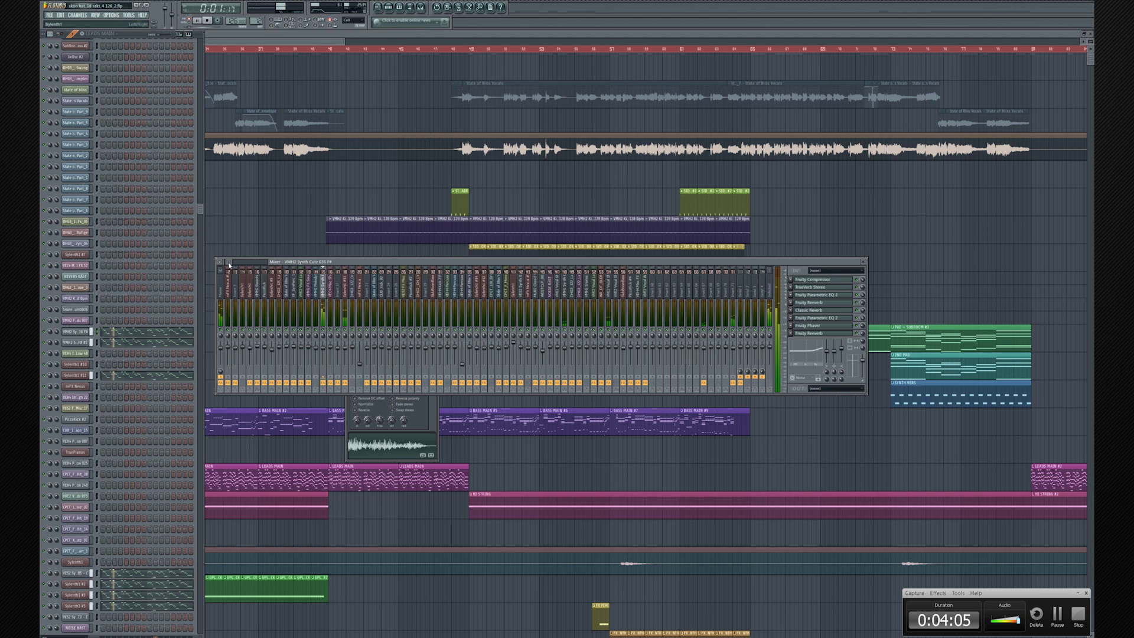
# - Widen the mixer and inspect the Fruity Compressor and TrueVerb effects on the VMH2 Synth Cutz insert
pyautogui.moveTo(229, 266); pyautogui.dragTo(201, 270)
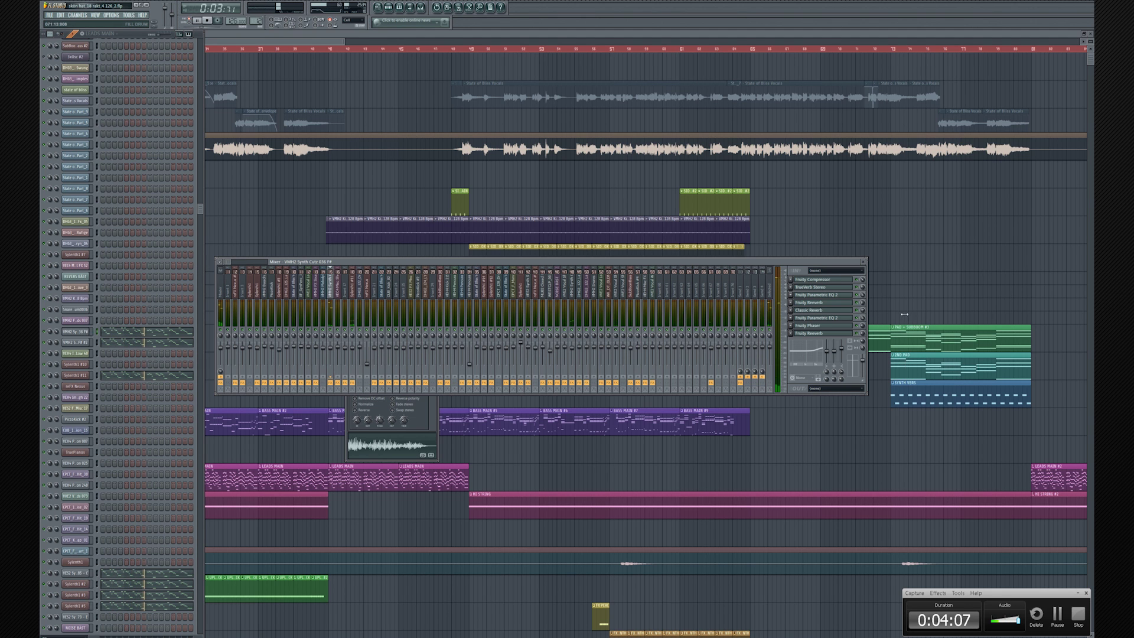
pyautogui.moveTo(904, 314); pyautogui.dragTo(1078, 316)
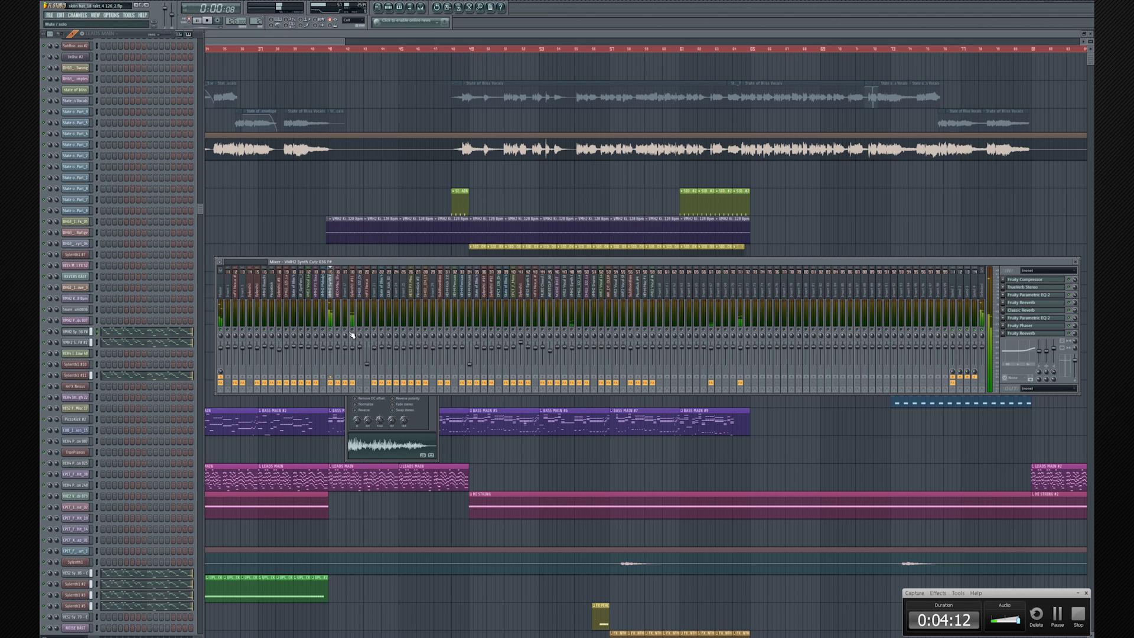
pyautogui.click(1017, 280)
pyautogui.click(1024, 287)
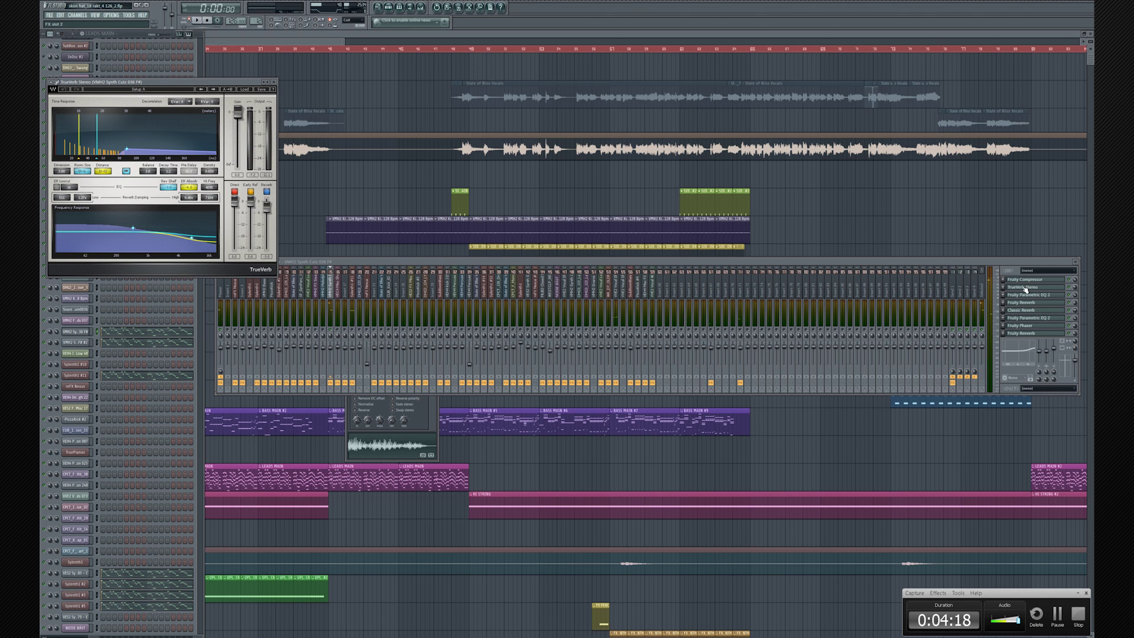
pyautogui.click(1022, 288)
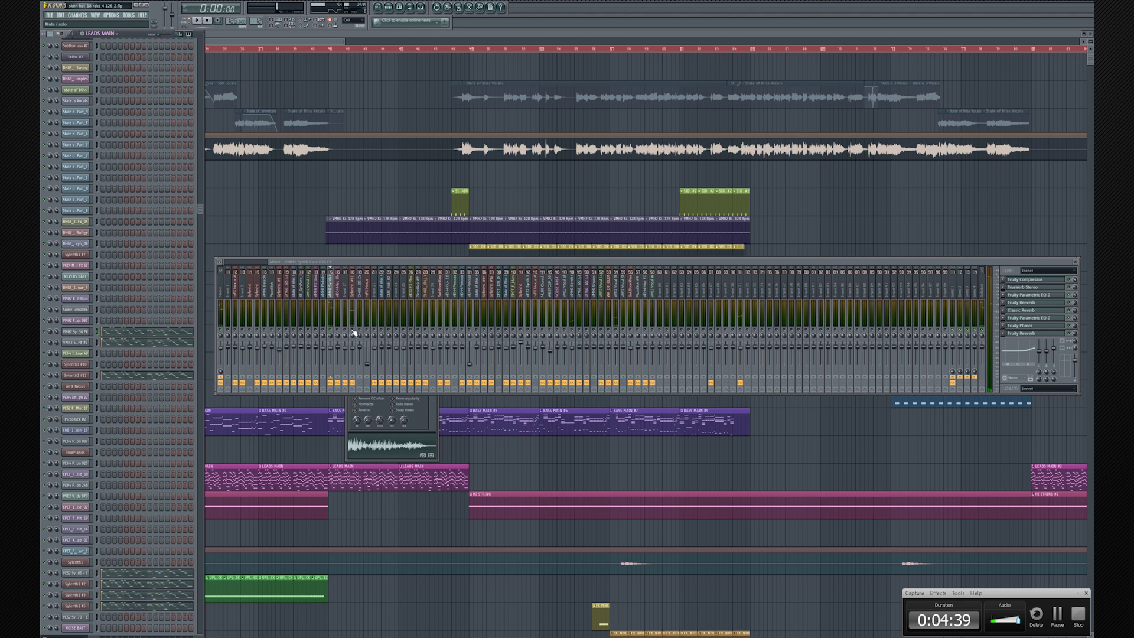
# - Select the Sylenth1 lead's mixer insert and inspect its Fruity Parametric EQ 2 curve
pyautogui.click(354, 288)
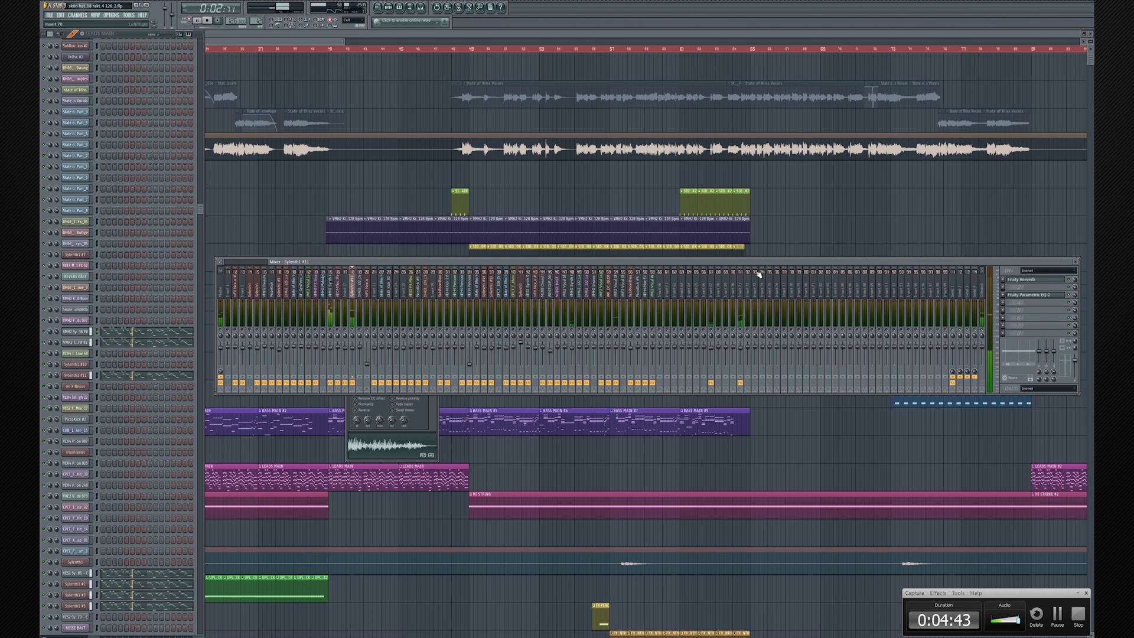
pyautogui.click(1017, 295)
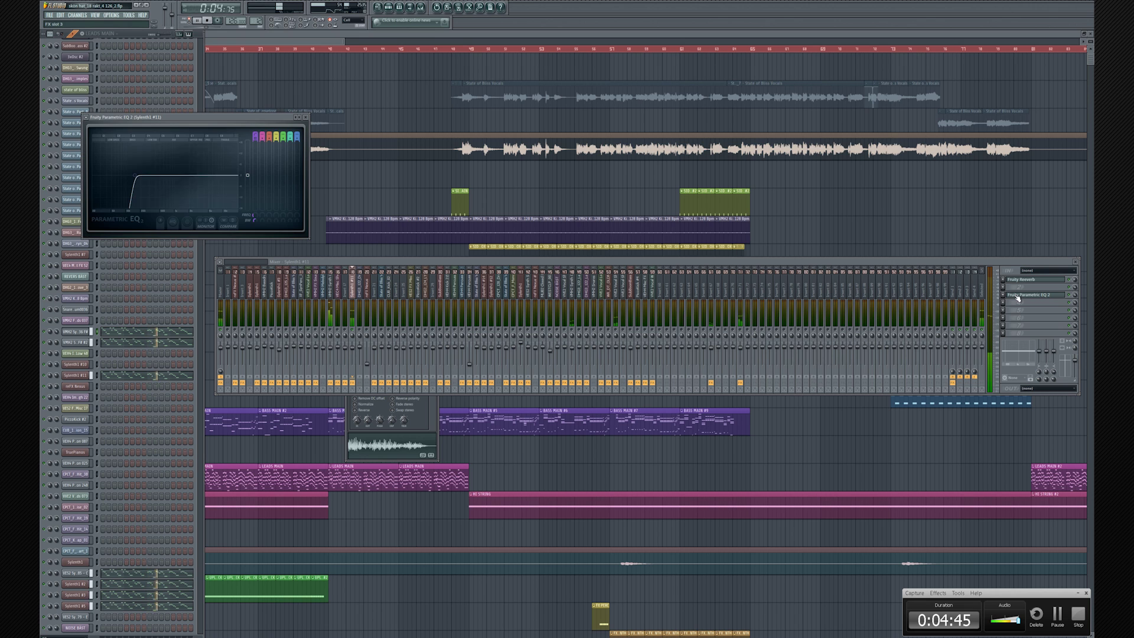
pyautogui.click(1016, 295)
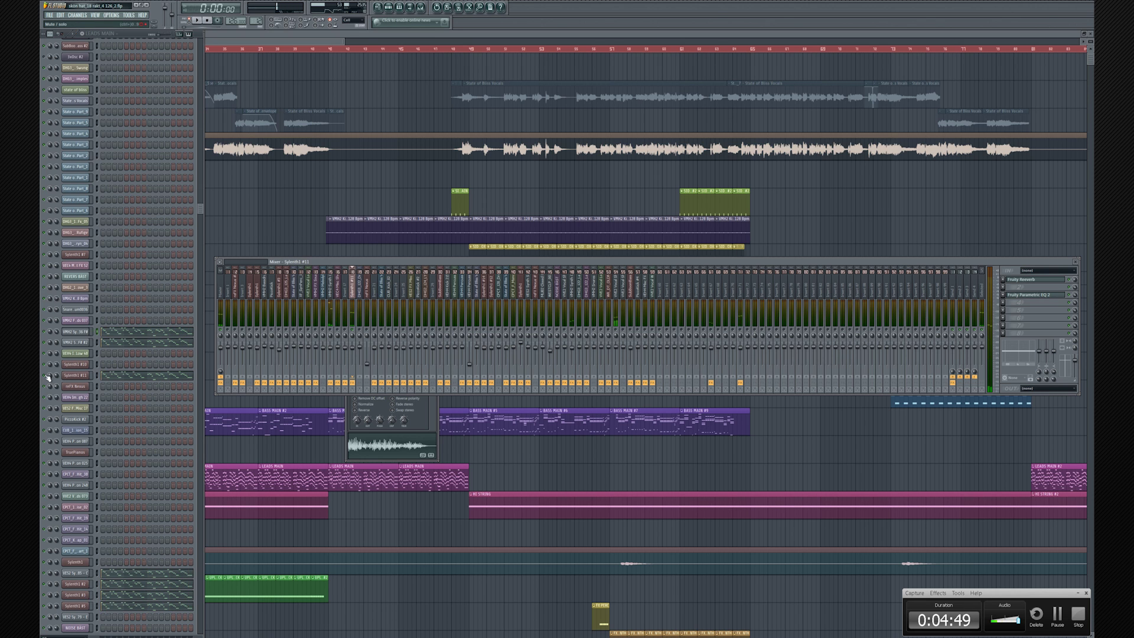
pyautogui.click(1023, 295)
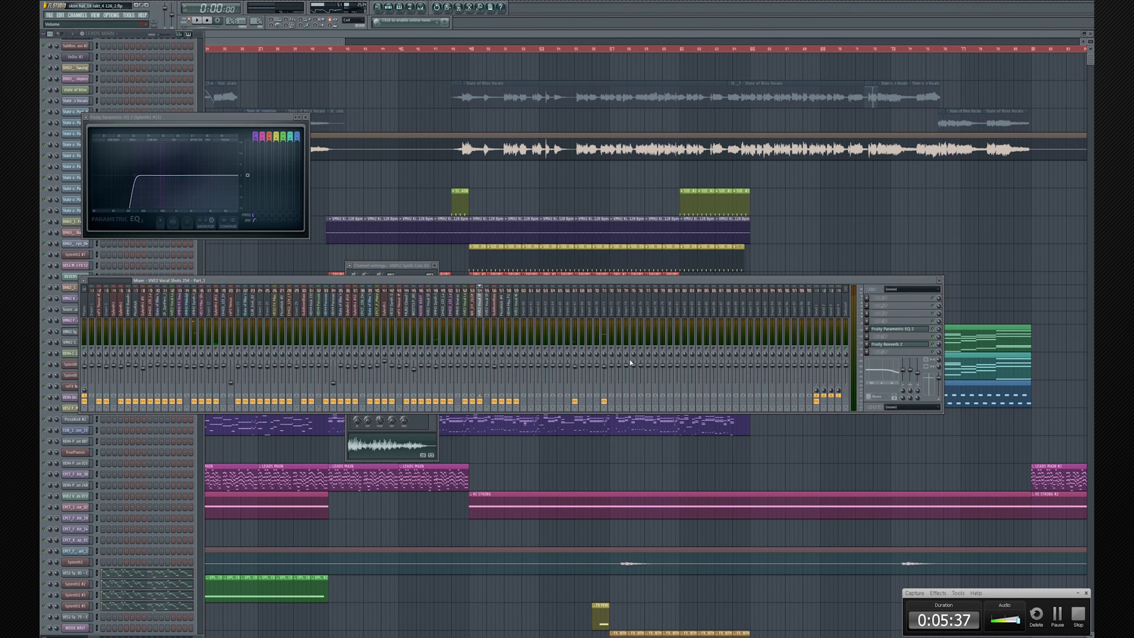
# - Check the Fruity Parametric EQ 2 and reverb effects on the VVE2 Vocal Shots mixer insert, and toggle playback
pyautogui.click(895, 330)
pyautogui.click(895, 330)
pyautogui.click(895, 330)
pyautogui.click(894, 331)
pyautogui.click(891, 346)
pyautogui.click(890, 346)
pyautogui.press('space')
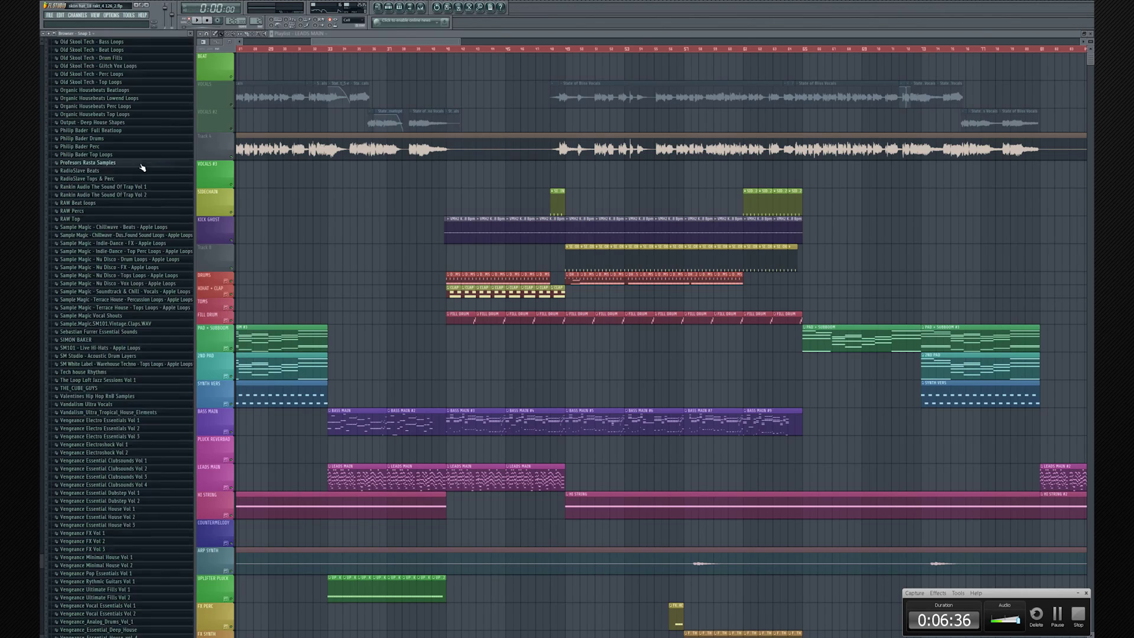
# - Collapse the Old Skool Tech Basic Hat Loops, Old Skool Tech Basic Kick Loops and MASCHINE ALL SAMPLES folders in the sample browser
pyautogui.scroll(-5, 101, 361)
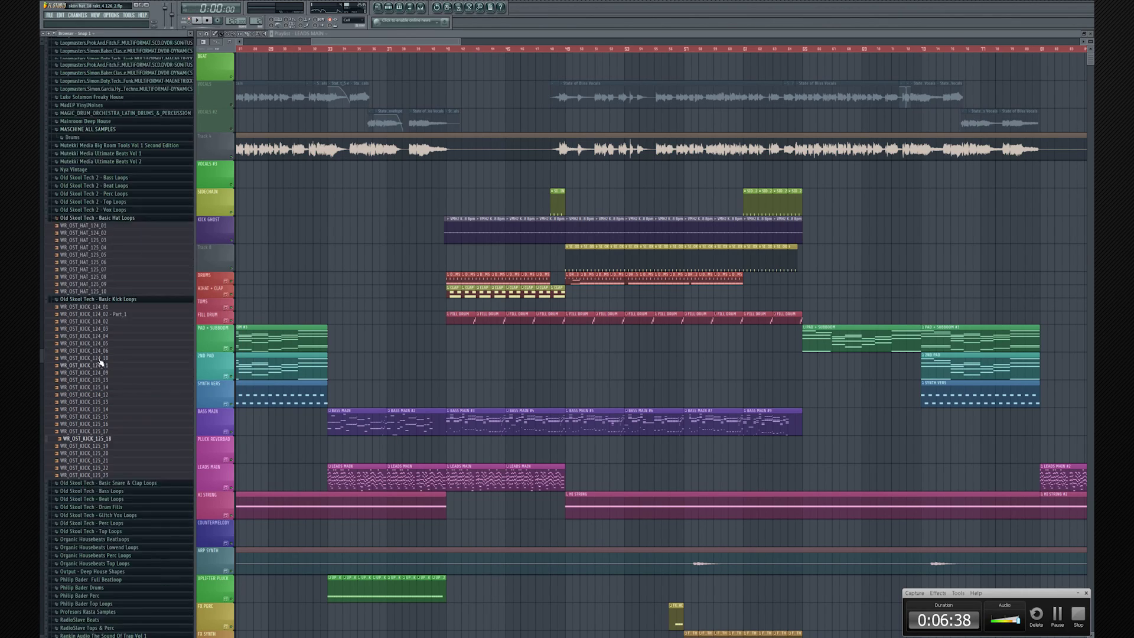
pyautogui.scroll(3, 101, 354)
pyautogui.click(100, 284)
pyautogui.click(99, 292)
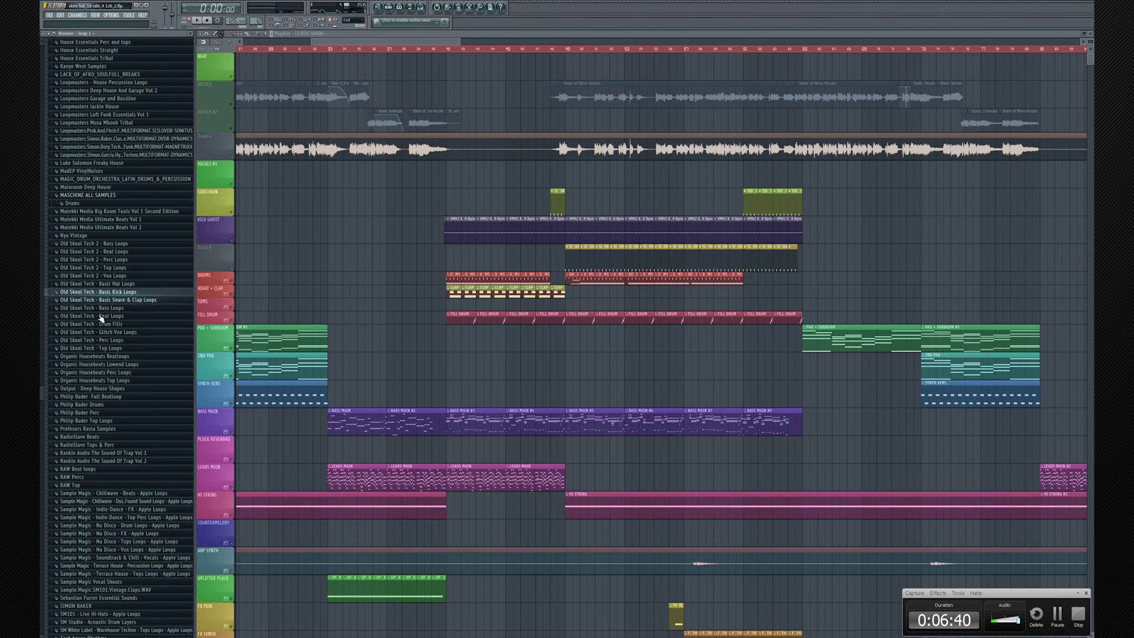
pyautogui.click(88, 371)
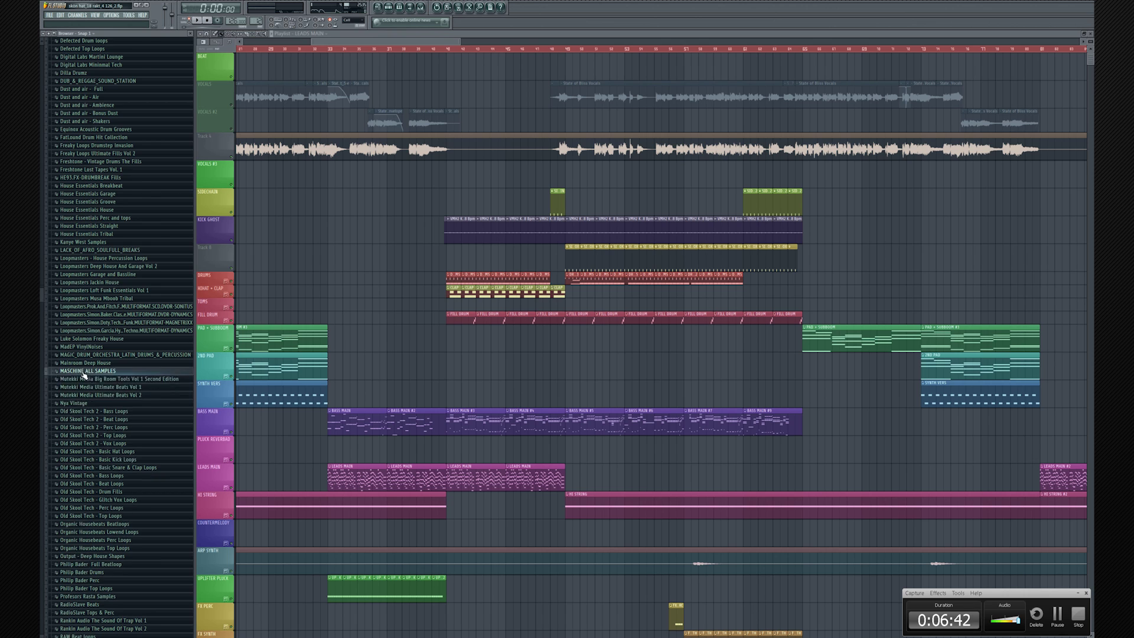
# - Browse the collapsed list of sample packs, from the Audio Teknik folders through to Vengeance and Waveform Recordings
pyautogui.scroll(16, 93, 372)
pyautogui.scroll(-20, 106, 291)
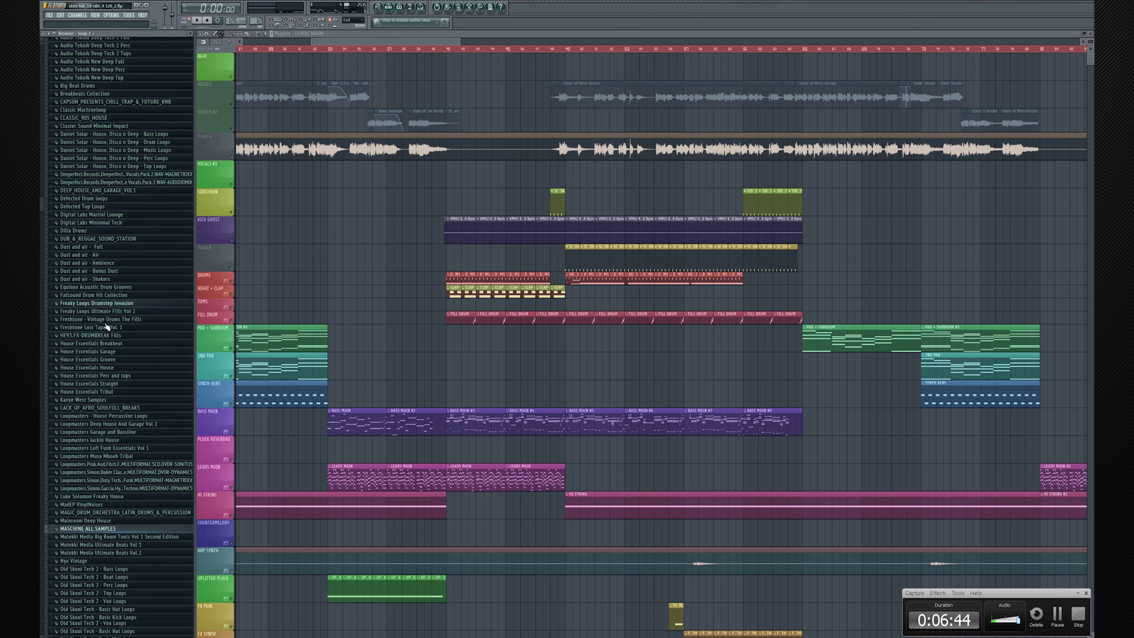
pyautogui.scroll(-5, 107, 326)
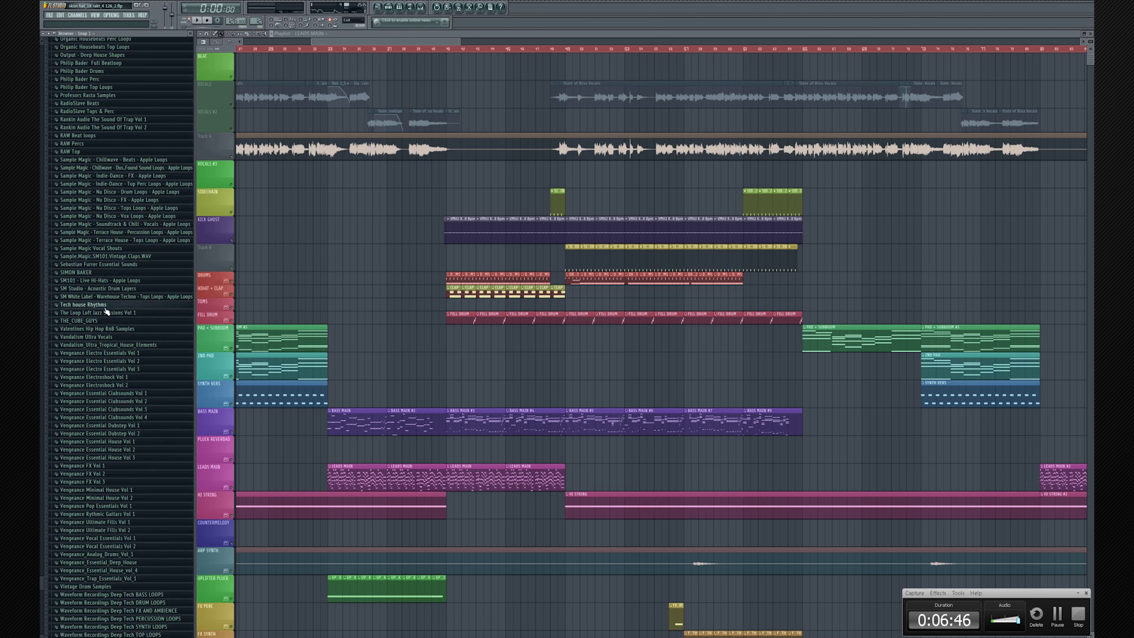
pyautogui.scroll(15, 117, 331)
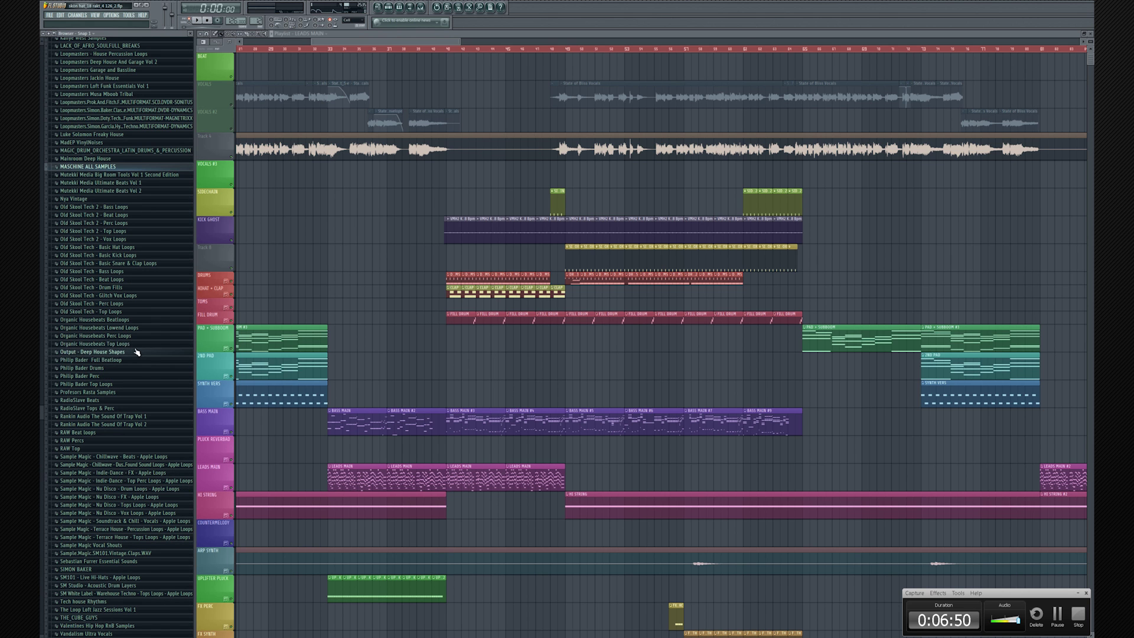
pyautogui.click(135, 350)
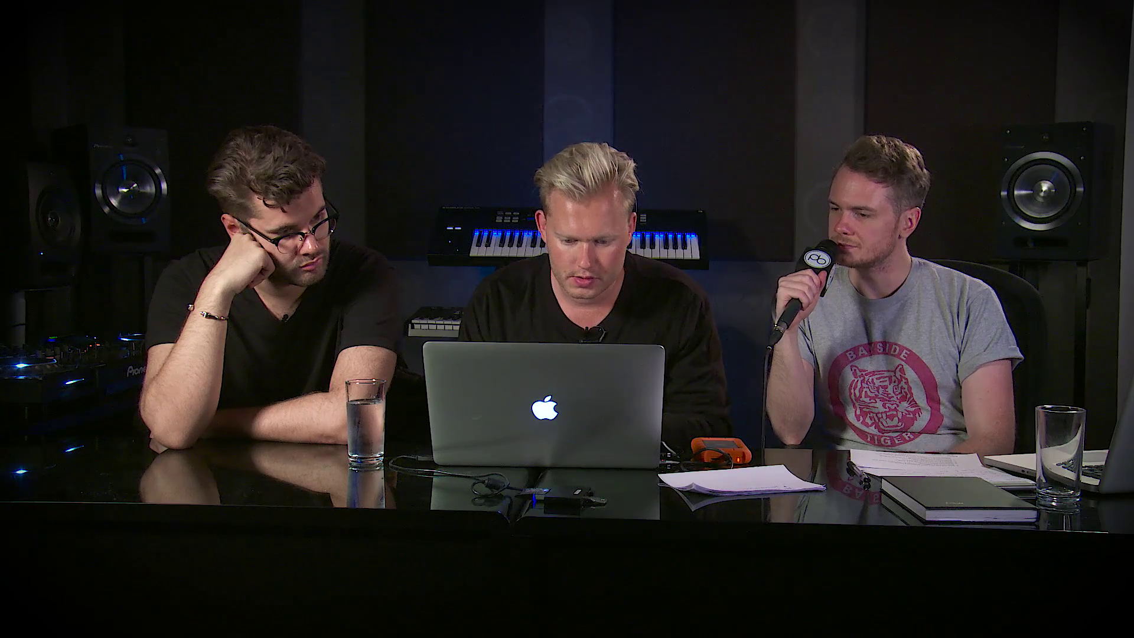
# - Play the kick pattern, leave its piano roll and open the CUB_Kick_02 sampler's channel settings from the DRUMS pattern
pyautogui.press('space')
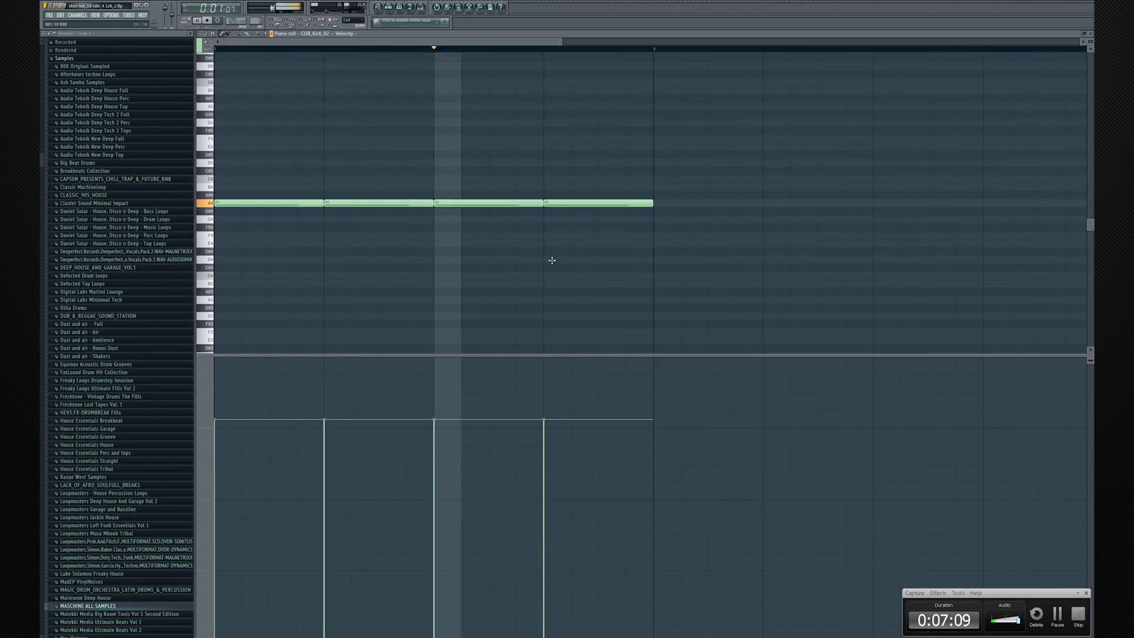
pyautogui.press('F7')
pyautogui.scroll(15, 349, 161)
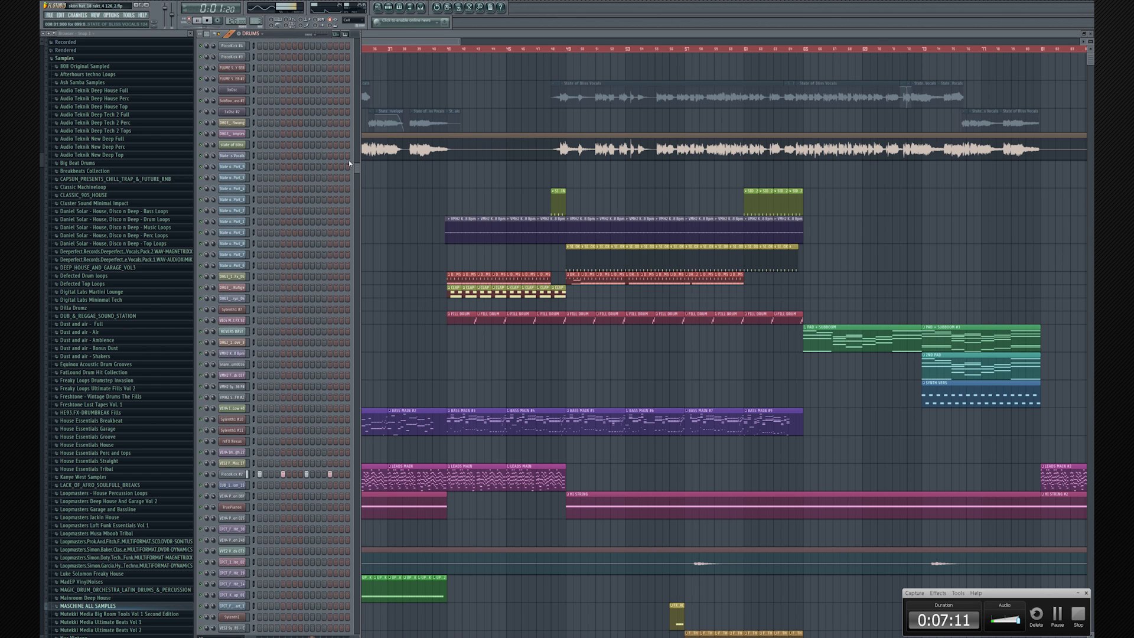
pyautogui.scroll(10, 344, 221)
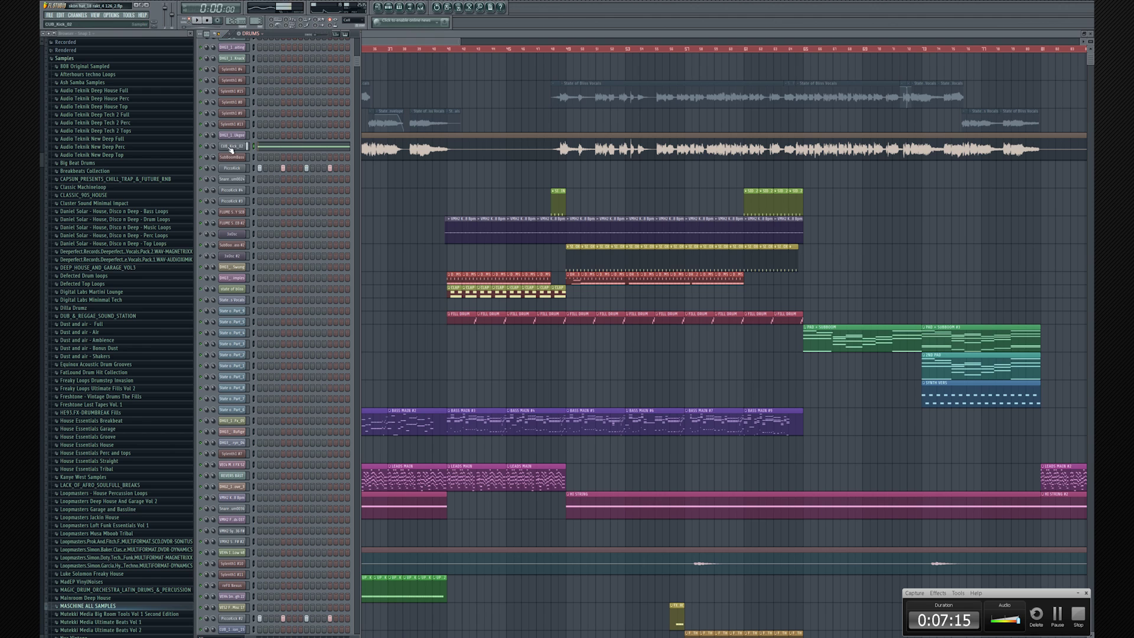
pyautogui.click(231, 148)
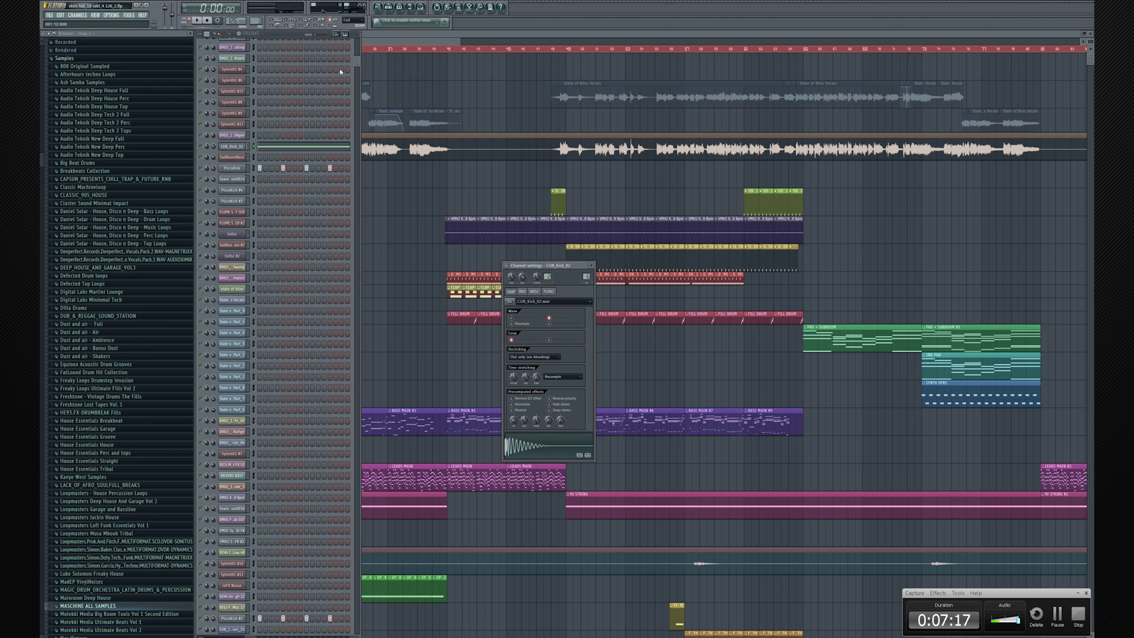
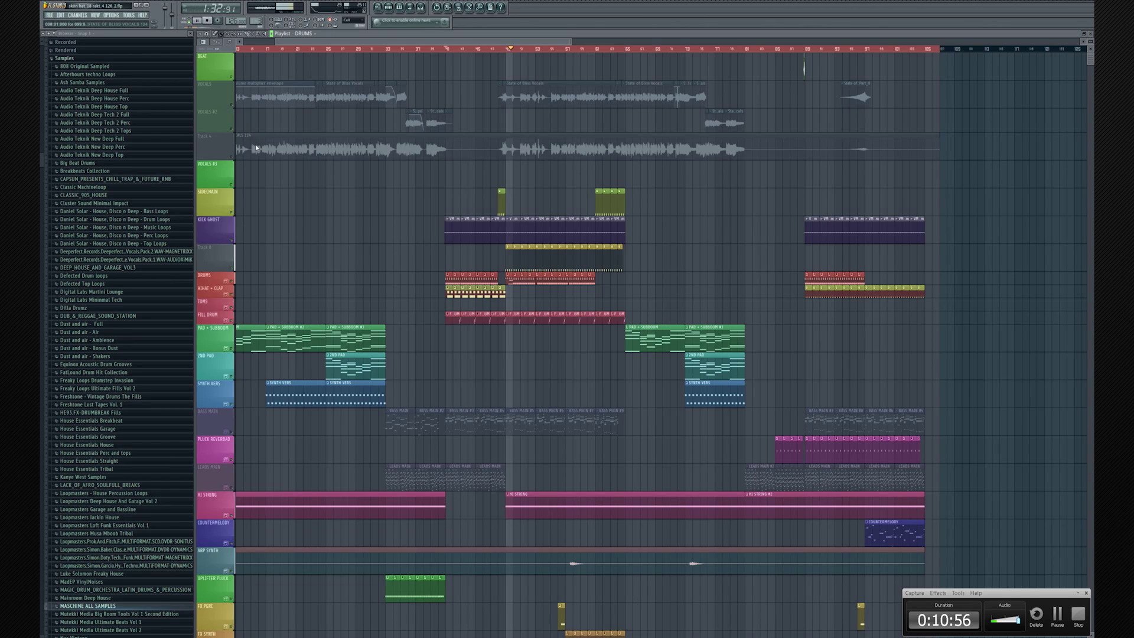
# - Open the channel settings of the layered clap loop on the LOOPS #6 track, stop playback and glance at the mixer
pyautogui.scroll(-6, 475, 252)
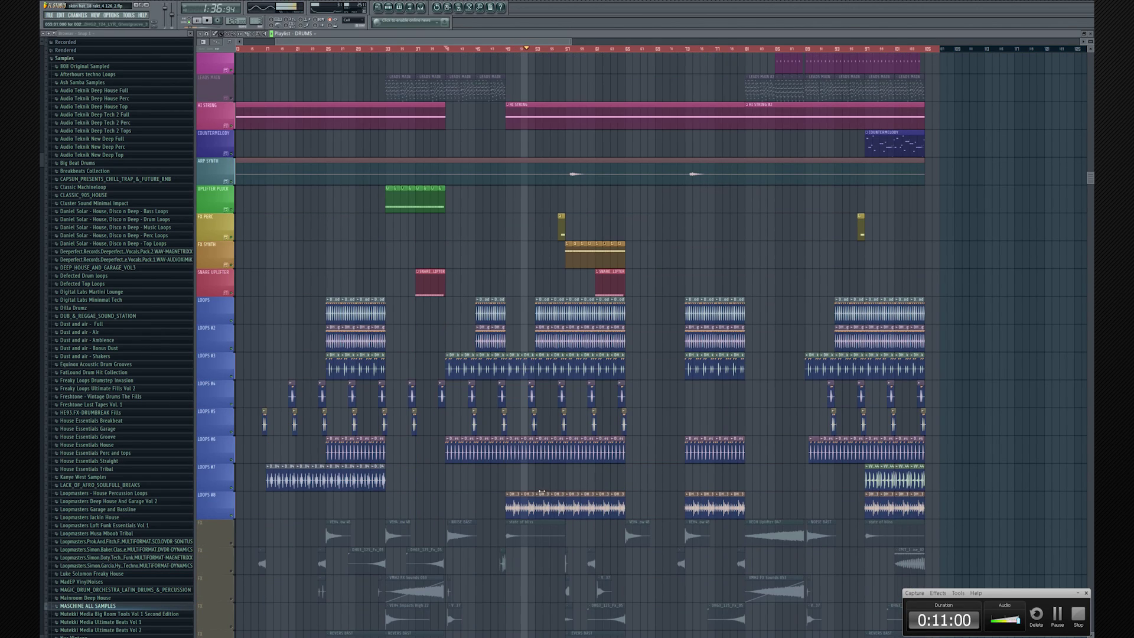
pyautogui.doubleClick(511, 453)
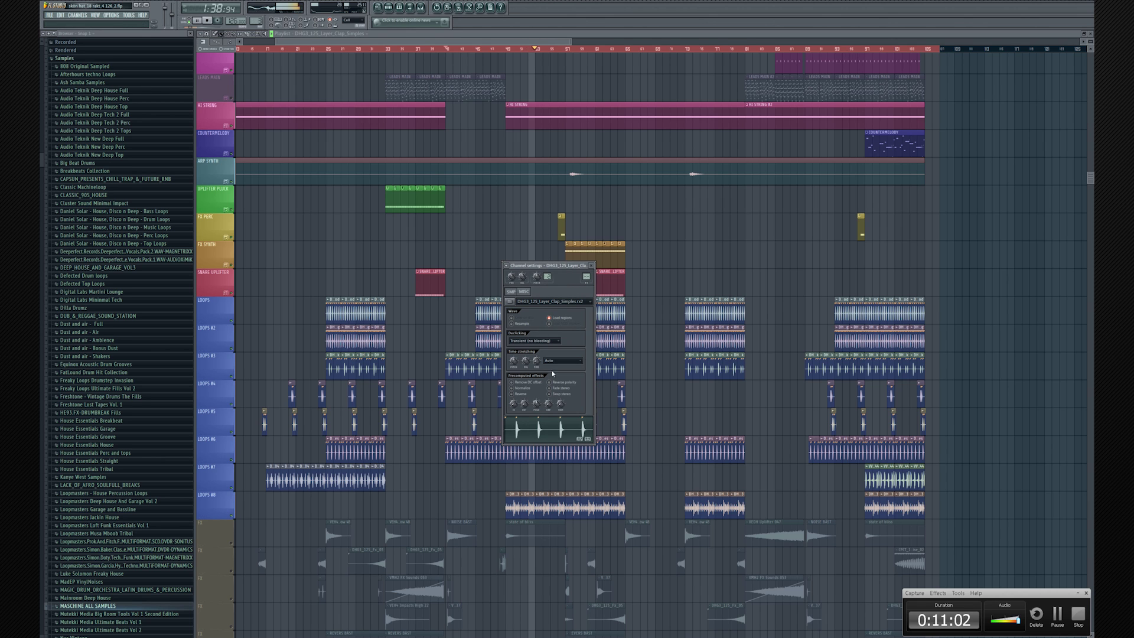
pyautogui.press('space')
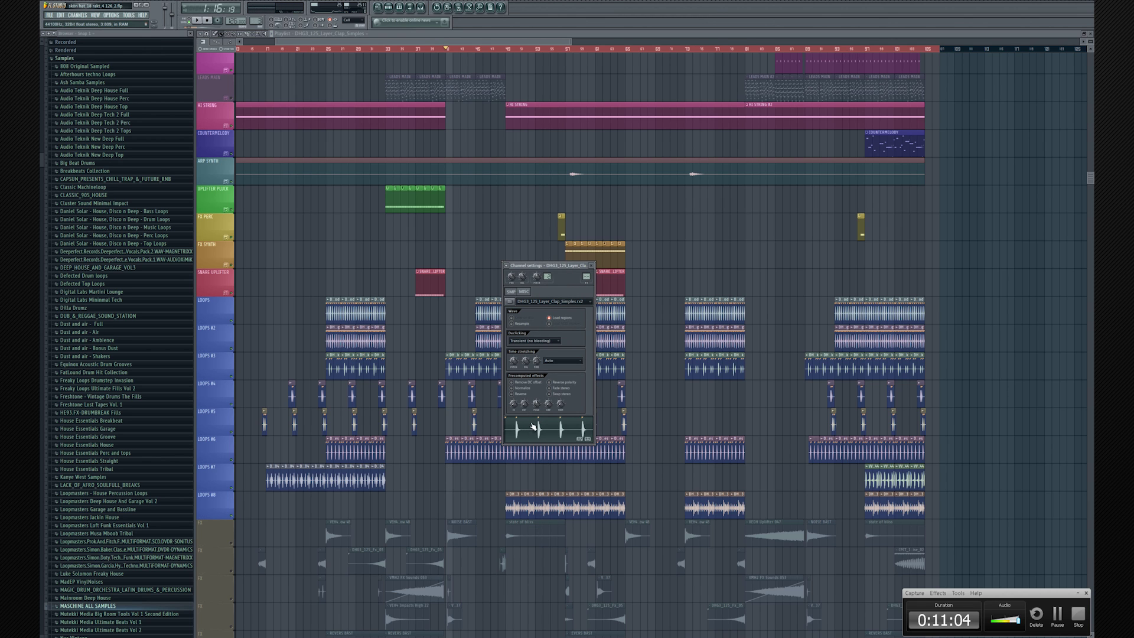
pyautogui.press('F9')
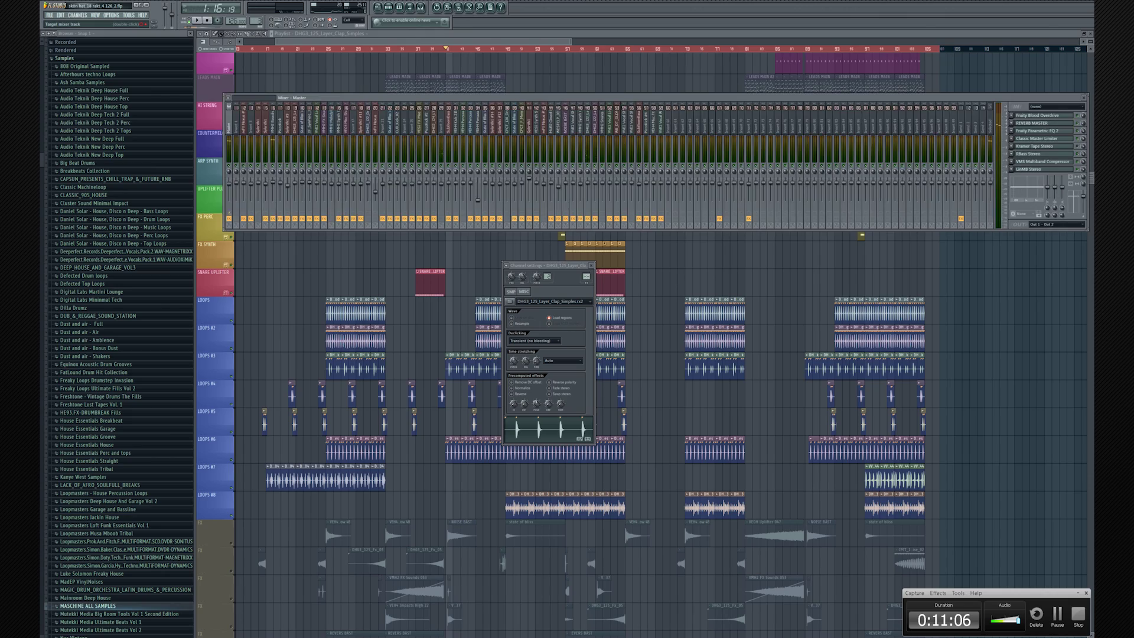
pyautogui.press('F9')
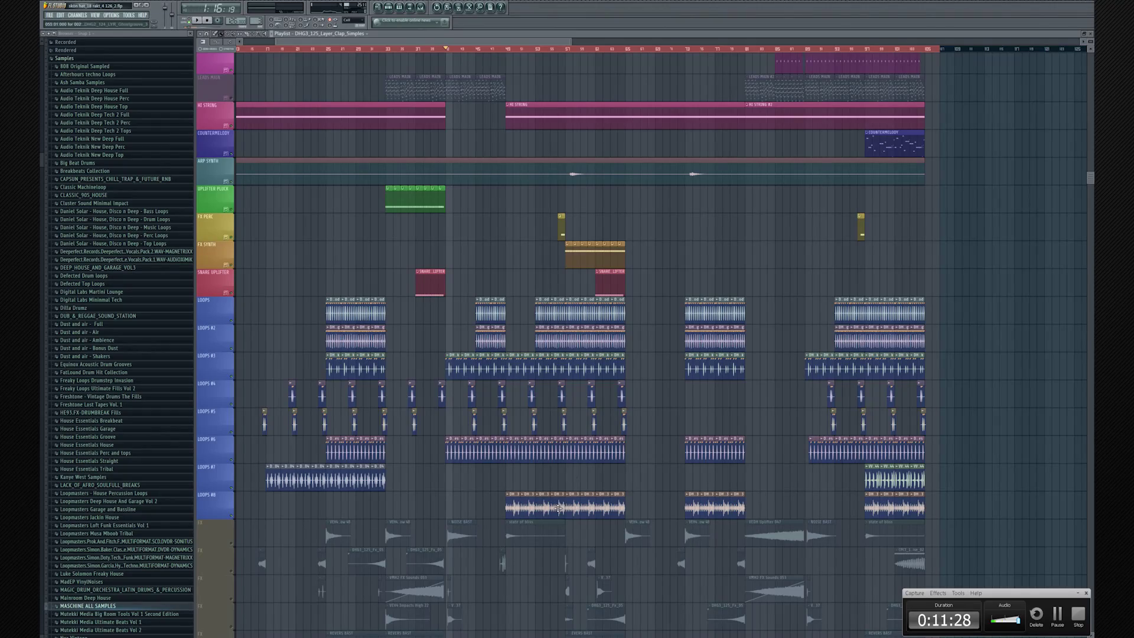
# - Inspect the Ghostgroove loop on the LOOPS #8 track and the Fruity Parametric EQ 2 on its mixer insert
pyautogui.doubleClick(559, 508)
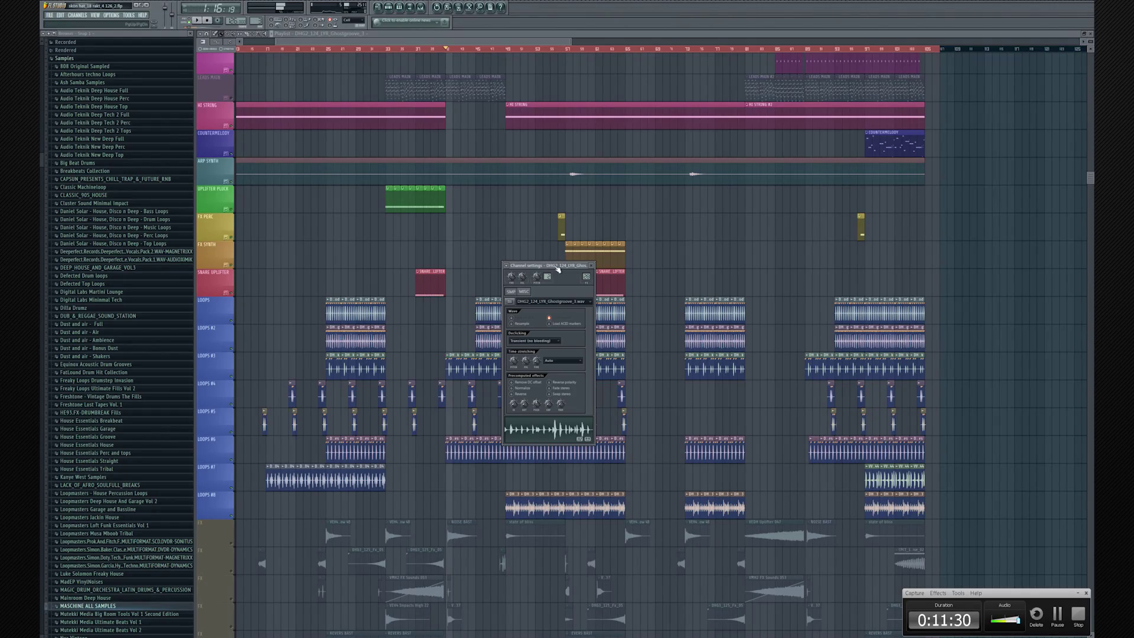
pyautogui.doubleClick(585, 276)
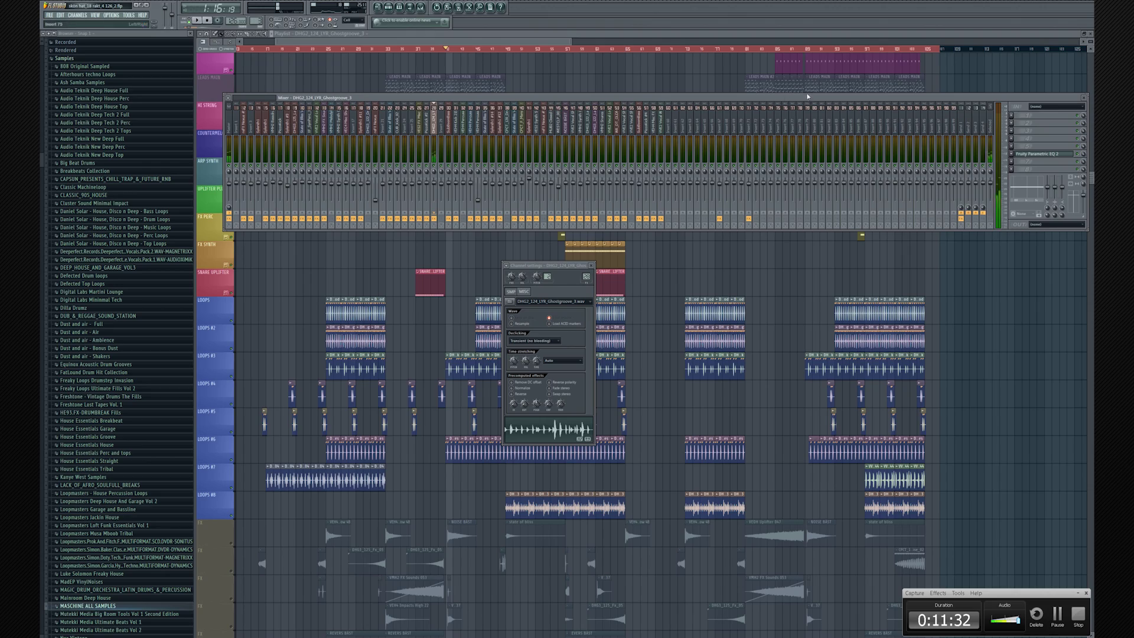
pyautogui.click(1033, 154)
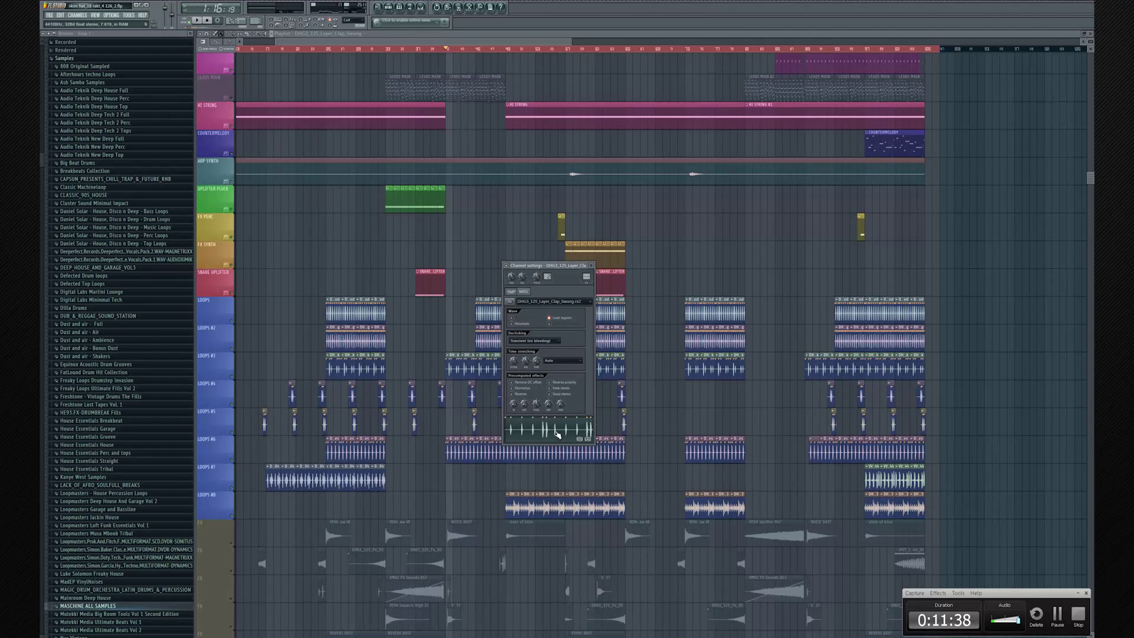
pyautogui.press('Escape')
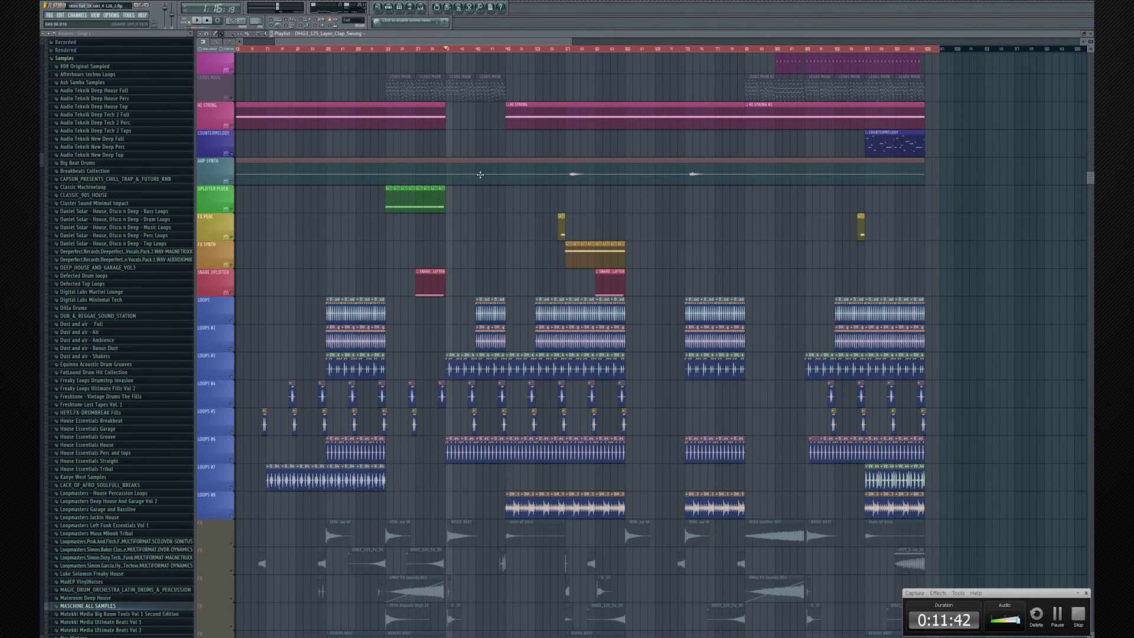
# - Play the LOOPS #2 section, open the Ohat_01_Waiting loop's channel settings and check the Fruity Parametric EQ 2 on its mixer insert
pyautogui.click(469, 50)
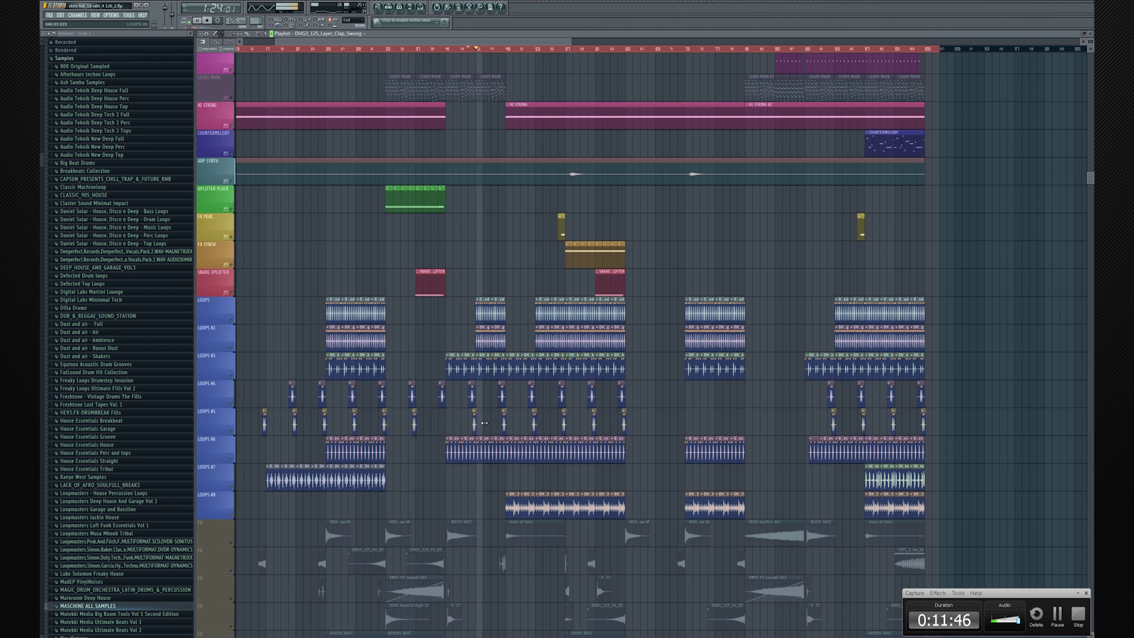
pyautogui.doubleClick(483, 345)
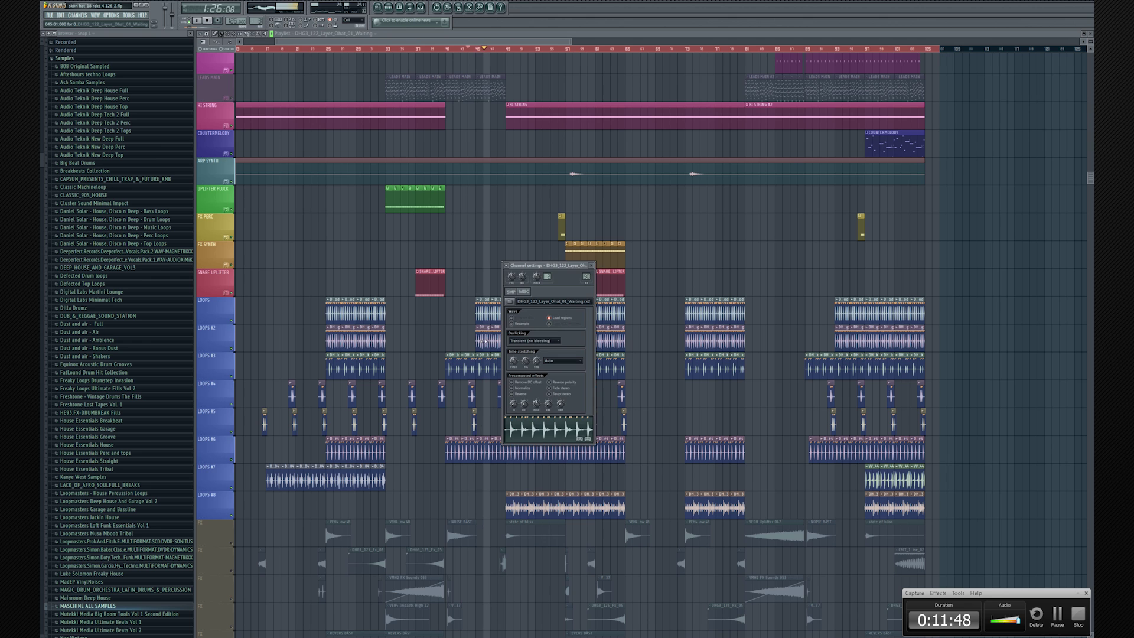
pyautogui.press('space')
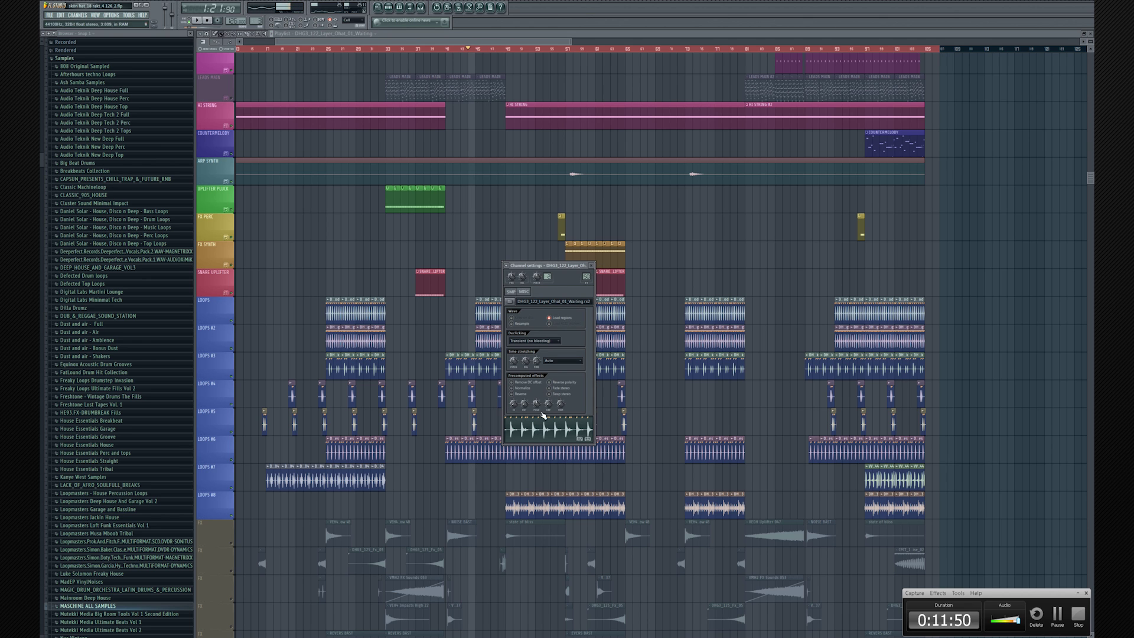
pyautogui.doubleClick(586, 277)
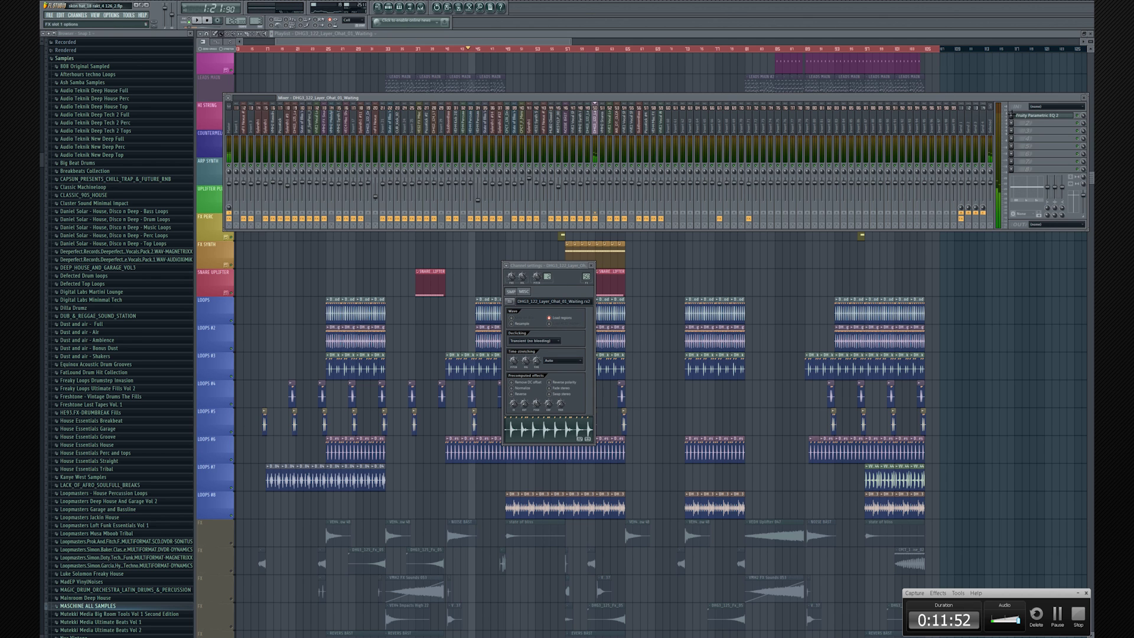
pyautogui.click(1017, 115)
pyautogui.click(1017, 116)
pyautogui.click(1017, 116)
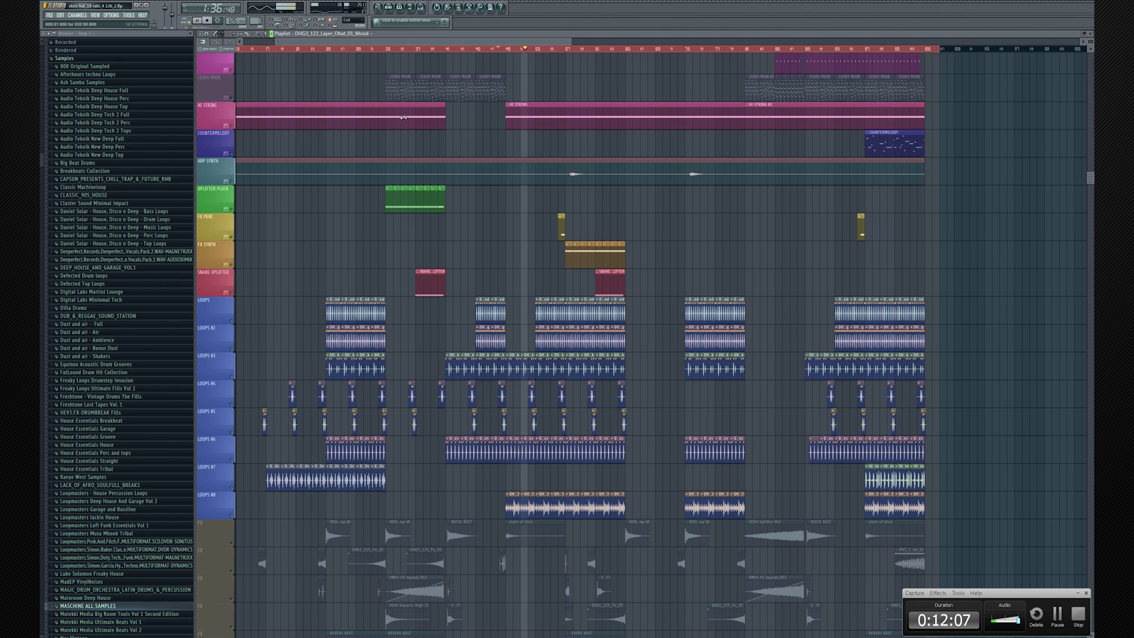
# - Mute the HI STRING, synth and both pad tracks while playing from where the second 2ND PAD clip starts
pyautogui.click(236, 124)
pyautogui.click(689, 49)
pyautogui.scroll(5, 469, 252)
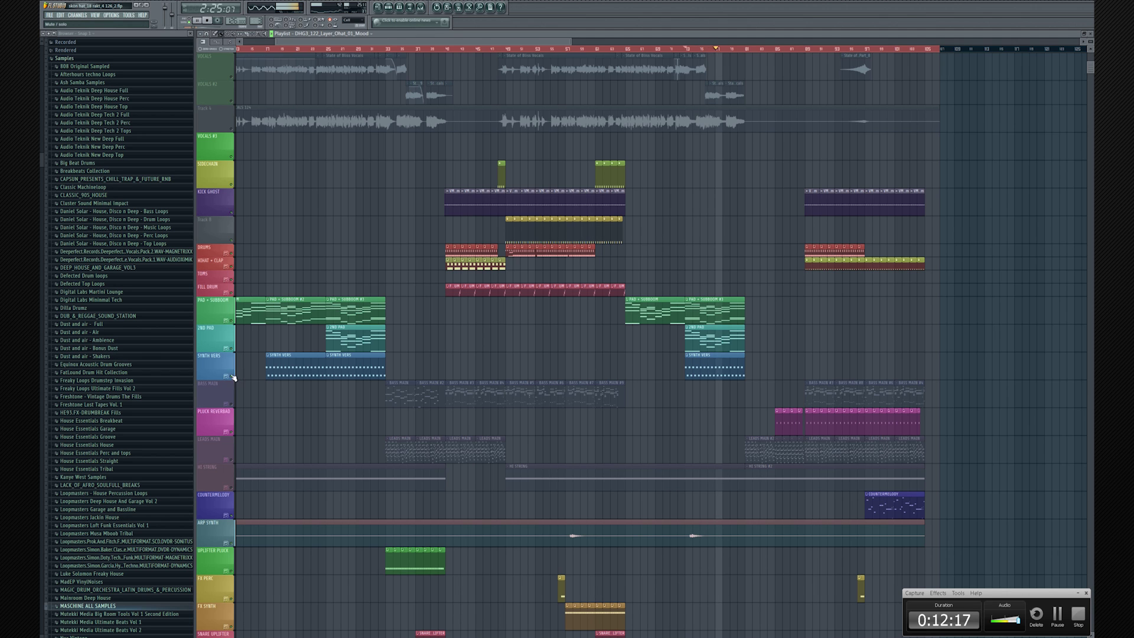
pyautogui.click(234, 354)
pyautogui.moveTo(234, 353); pyautogui.dragTo(234, 307)
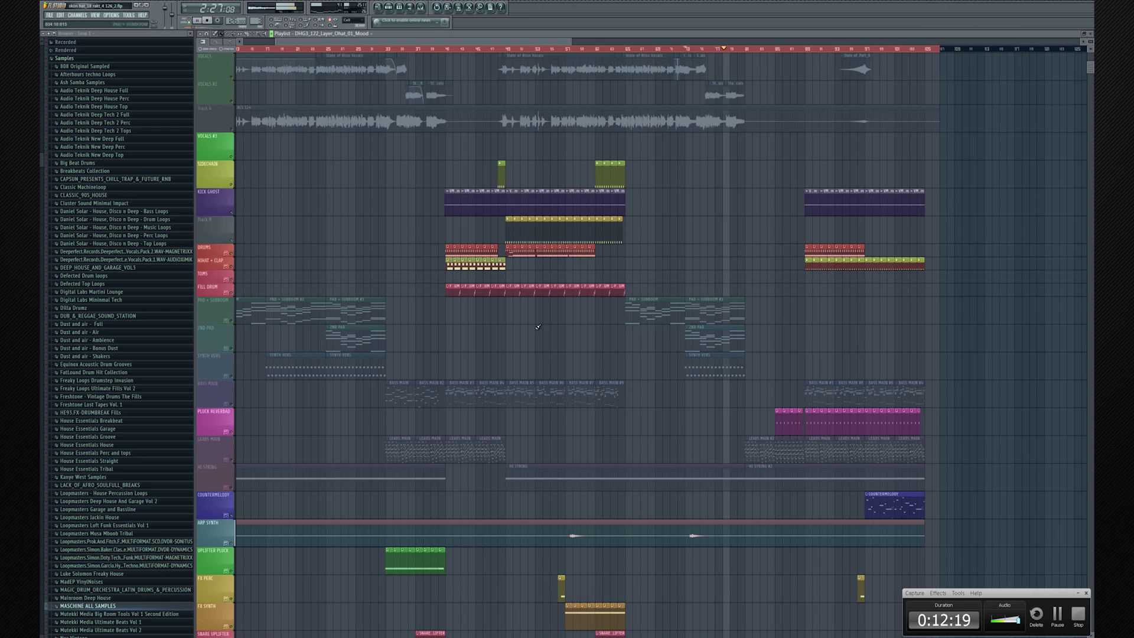
# - Play the first LOOPS section, open the Ohat_01_Mood loop's channel settings and check its mixer insert
pyautogui.scroll(-6, 441, 317)
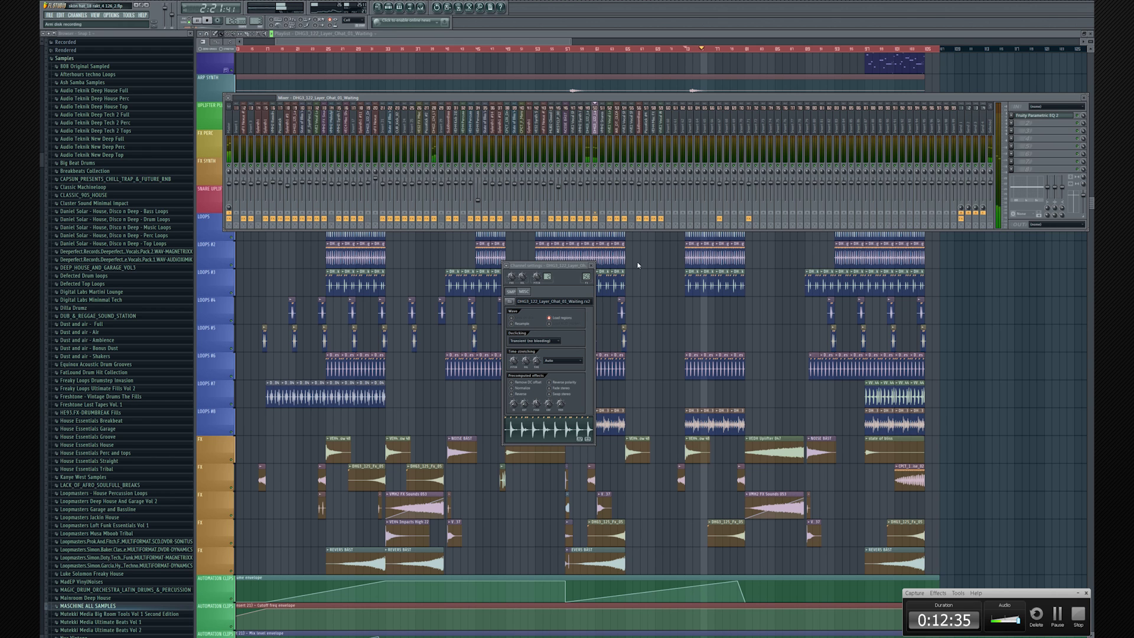
pyautogui.press('F9')
pyautogui.click(366, 54)
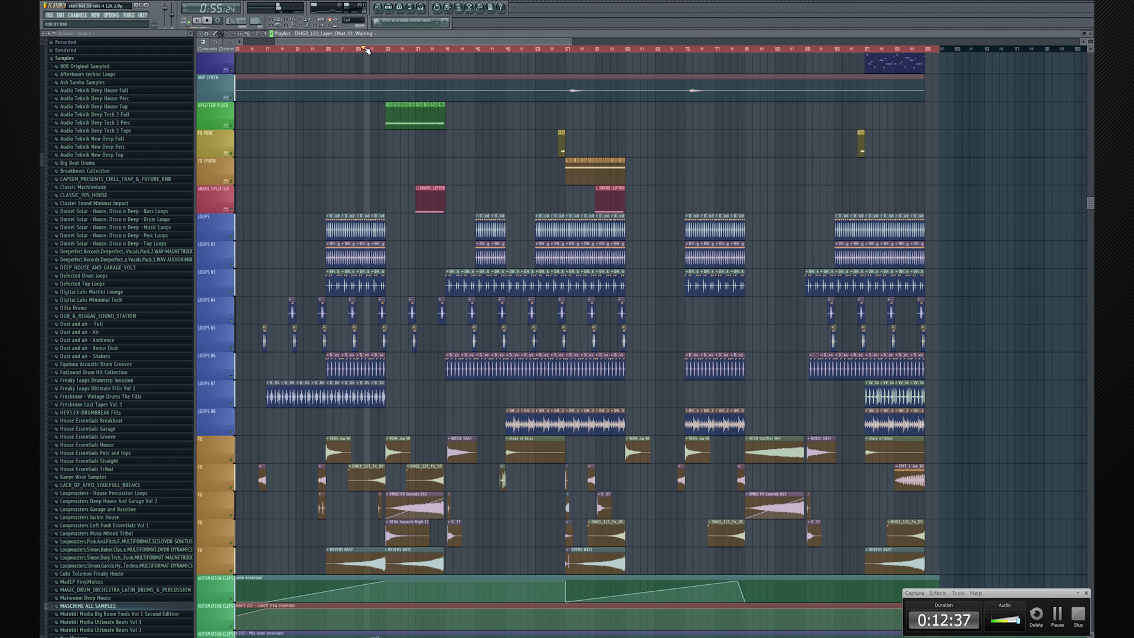
pyautogui.click(373, 230)
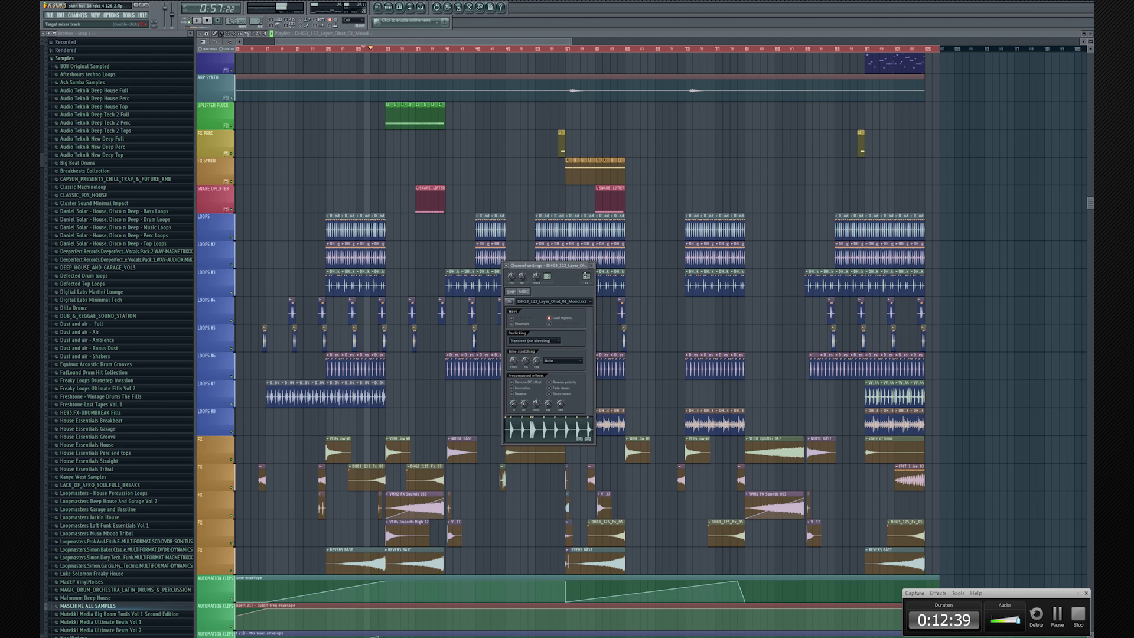
pyautogui.press('F9')
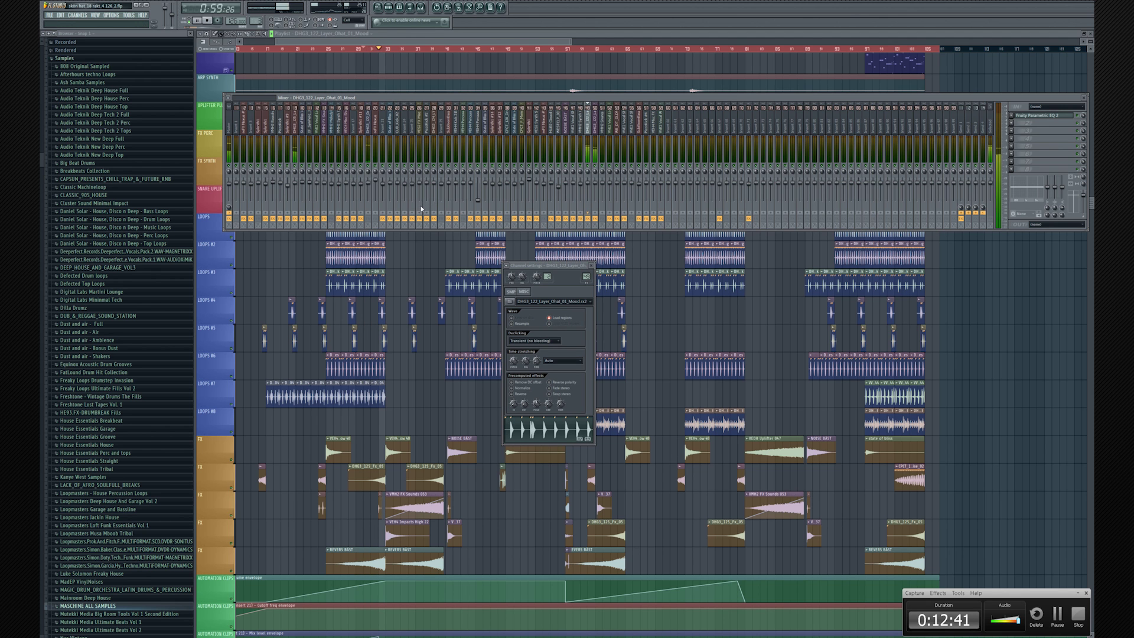
pyautogui.press('F9')
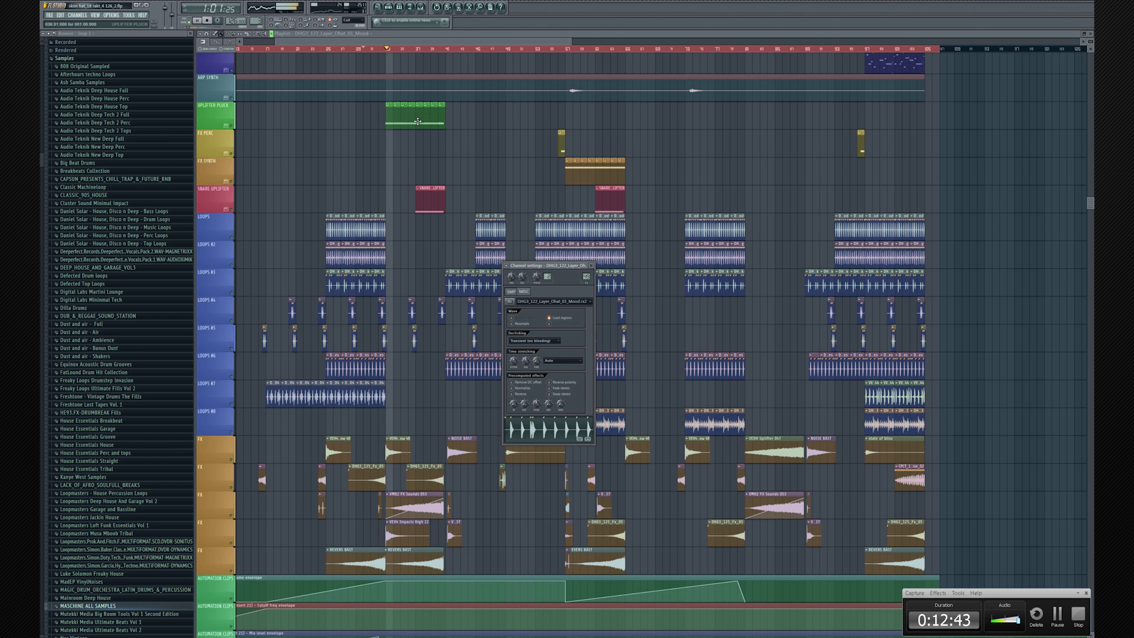
# - Play the arrangement from the start of the first drums section and view the drum tracks
pyautogui.click(448, 50)
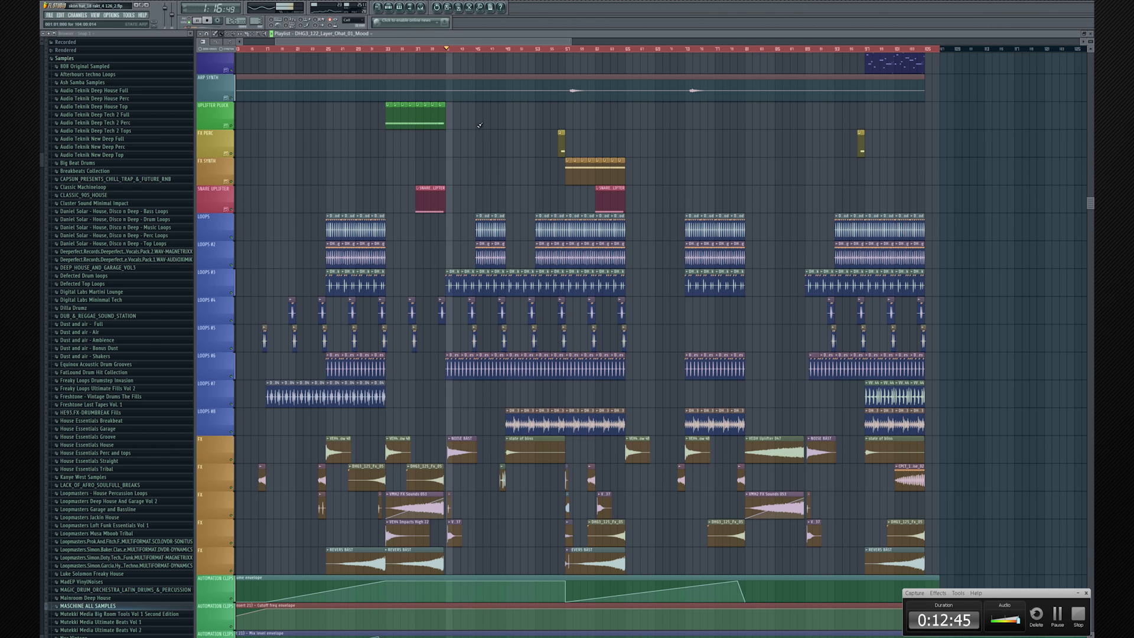
pyautogui.scroll(5, 508, 354)
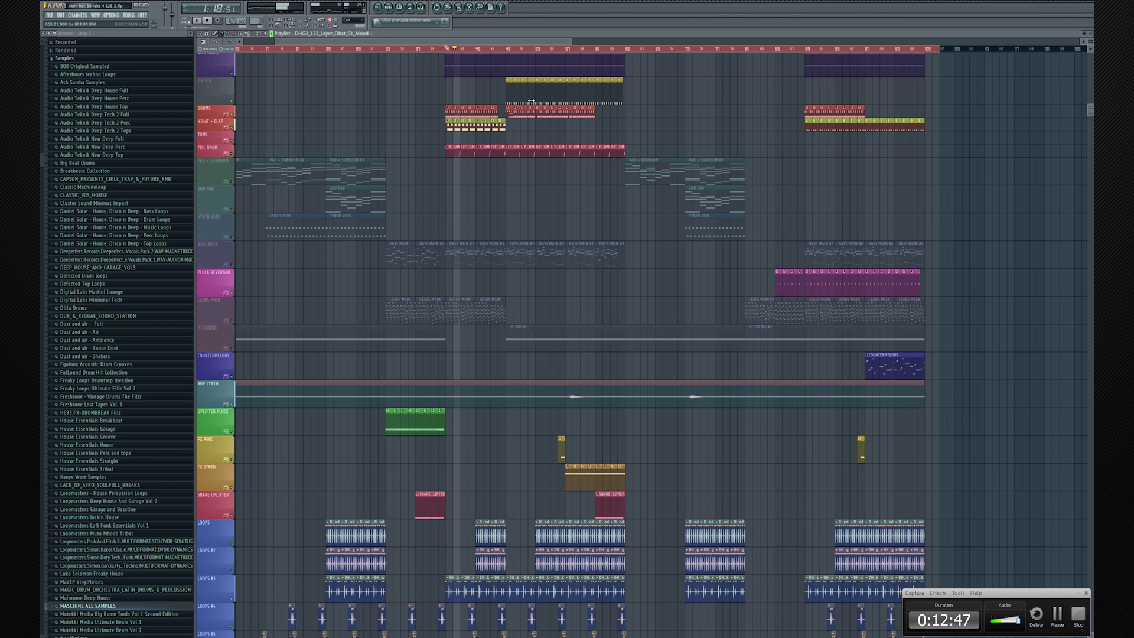